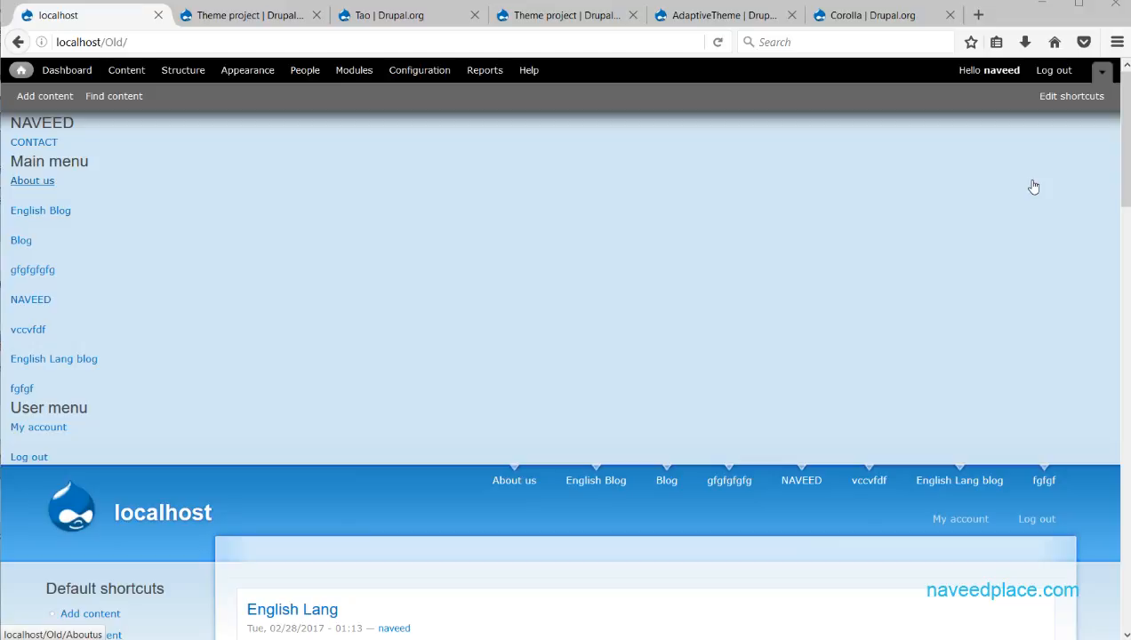
Step: Enable the core Poll module and save the module configuration
click(353, 71)
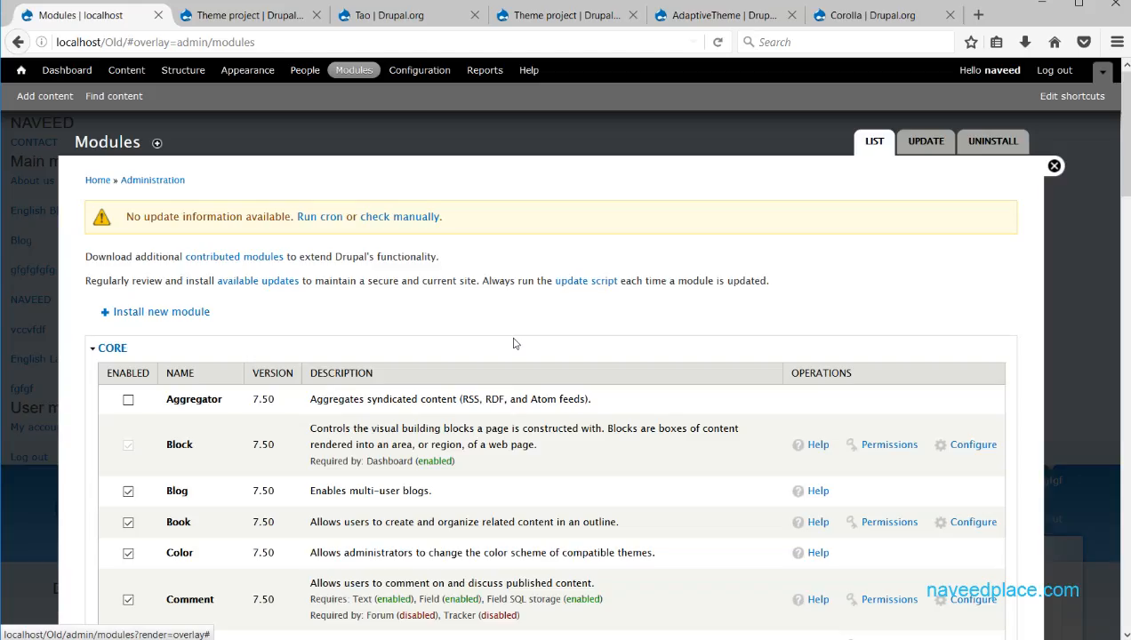
scroll(514, 343, down, 15)
scroll(514, 343, down, 2)
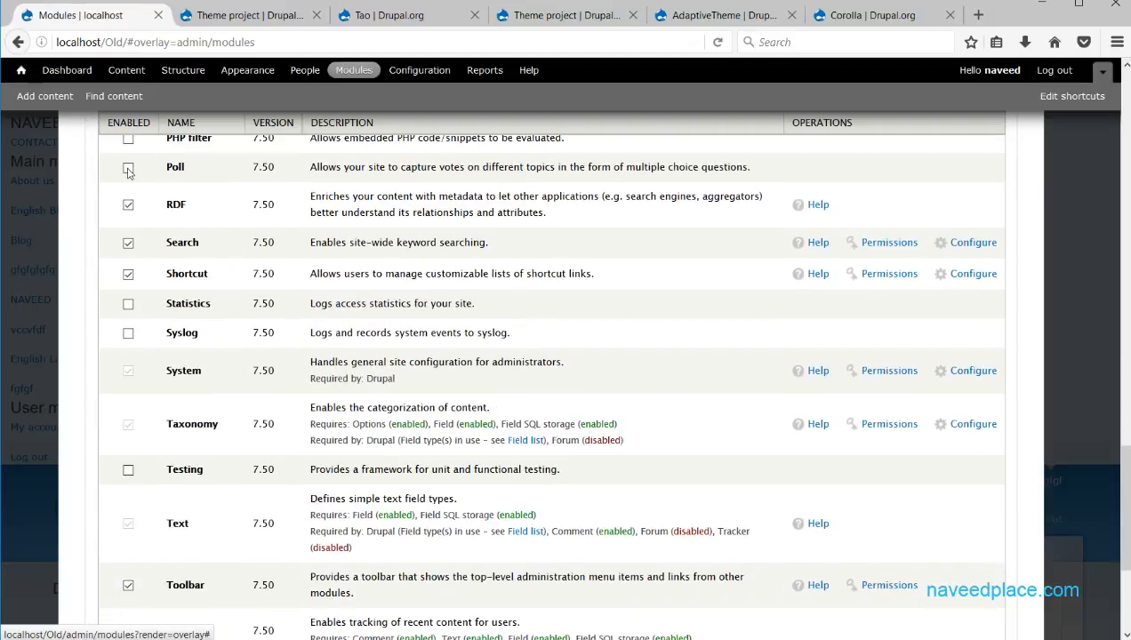
click(128, 167)
scroll(275, 321, down, 1)
scroll(275, 320, down, 2)
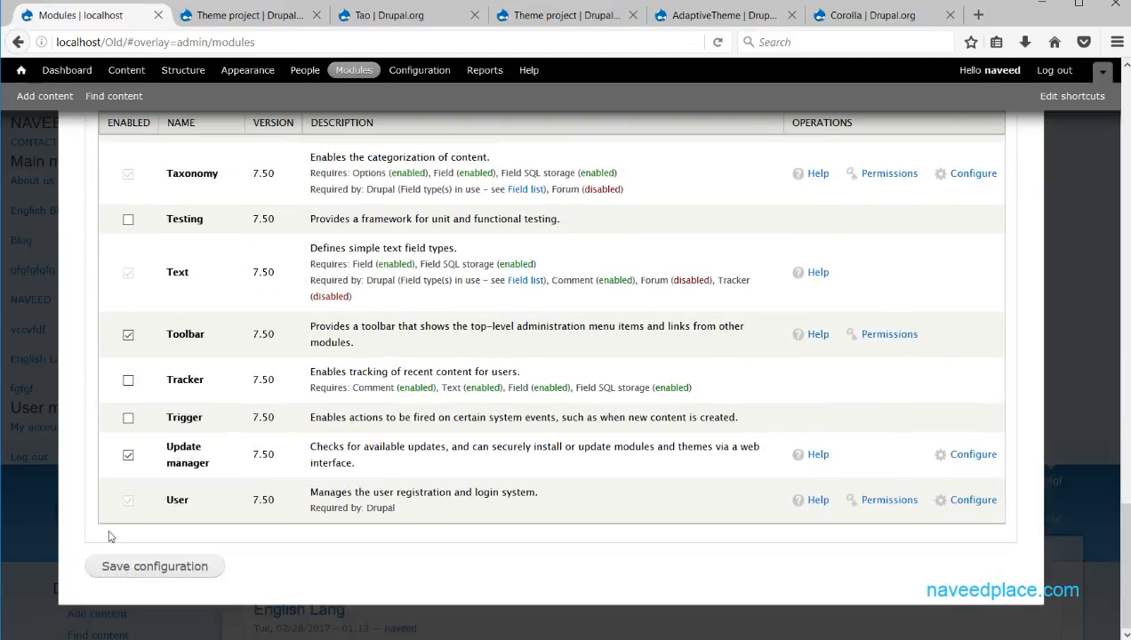
click(143, 567)
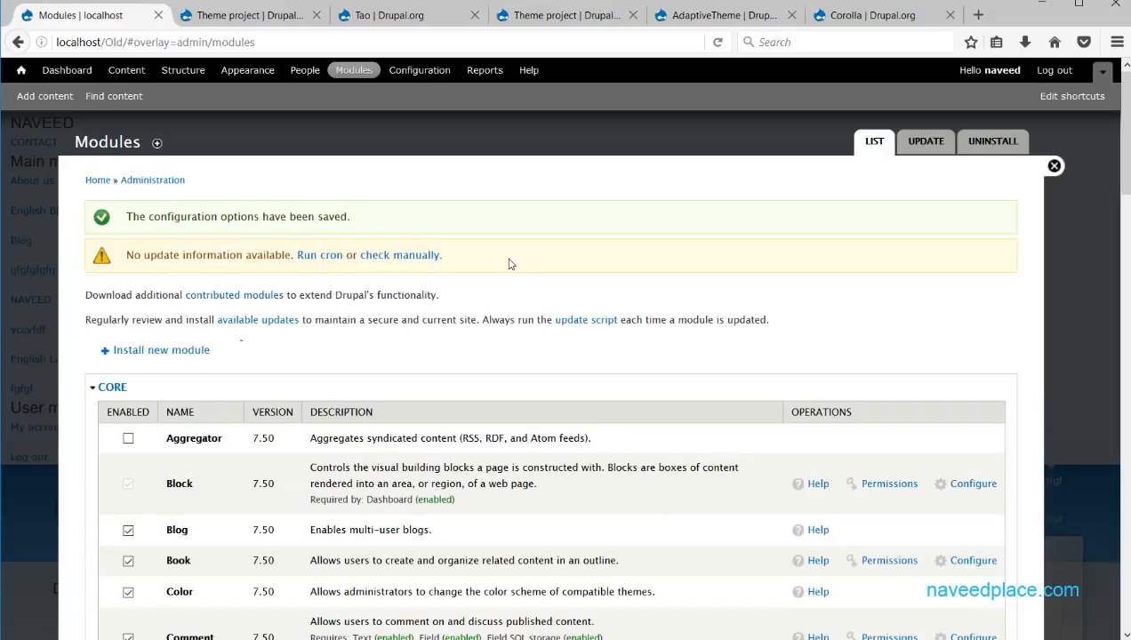
Step: Close the module administration overlay and start creating new content of type Poll
click(1054, 167)
click(44, 96)
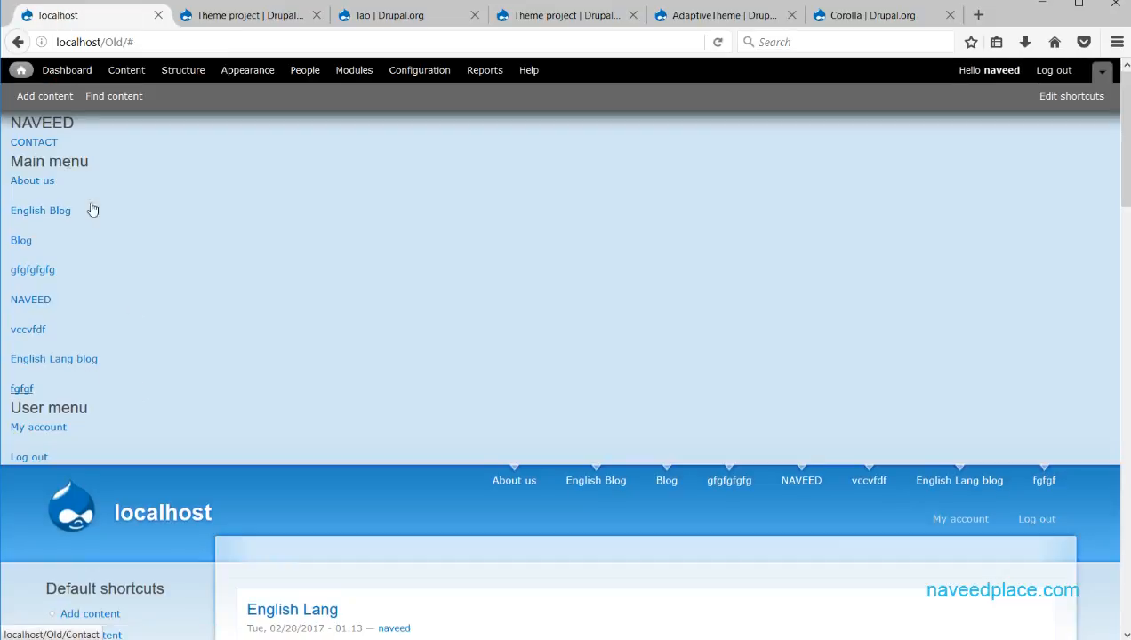
click(55, 100)
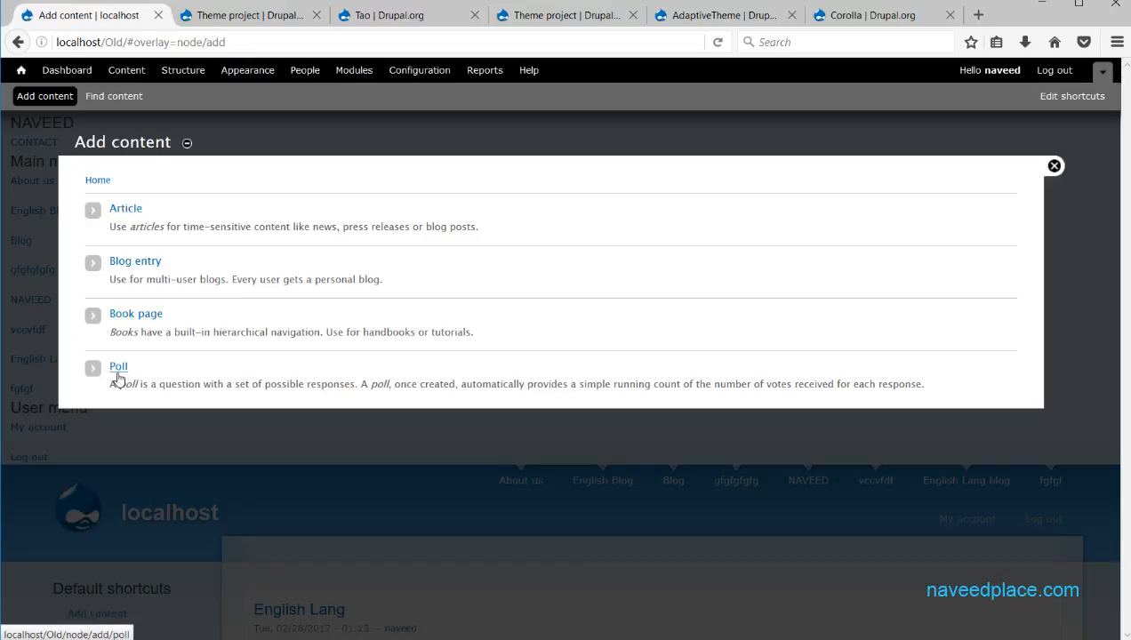
click(118, 370)
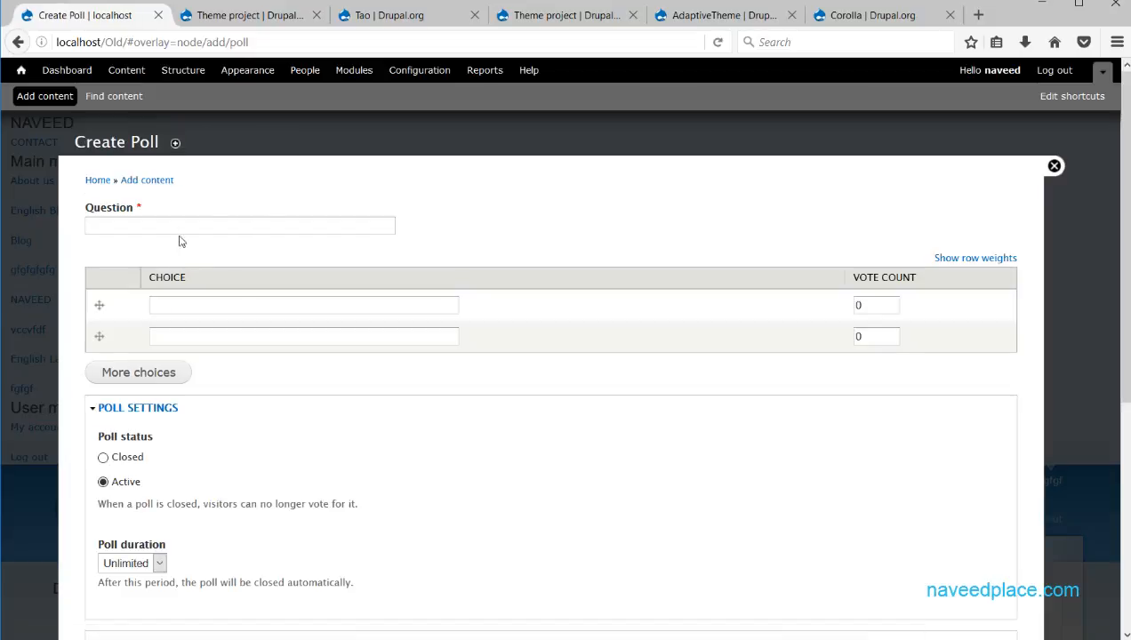
Step: Enter "Who is the founder of naveedplace" as the poll question
click(175, 226)
double_click(116, 208)
click(88, 225)
click(113, 225)
click(126, 226)
text(WH)
key(BackSpace)
key(BackSpace)
text(WHih)
key(BackSpace)
key(BackSpace)
key(BackSpace)
text(Who is bthe founder of naveed)
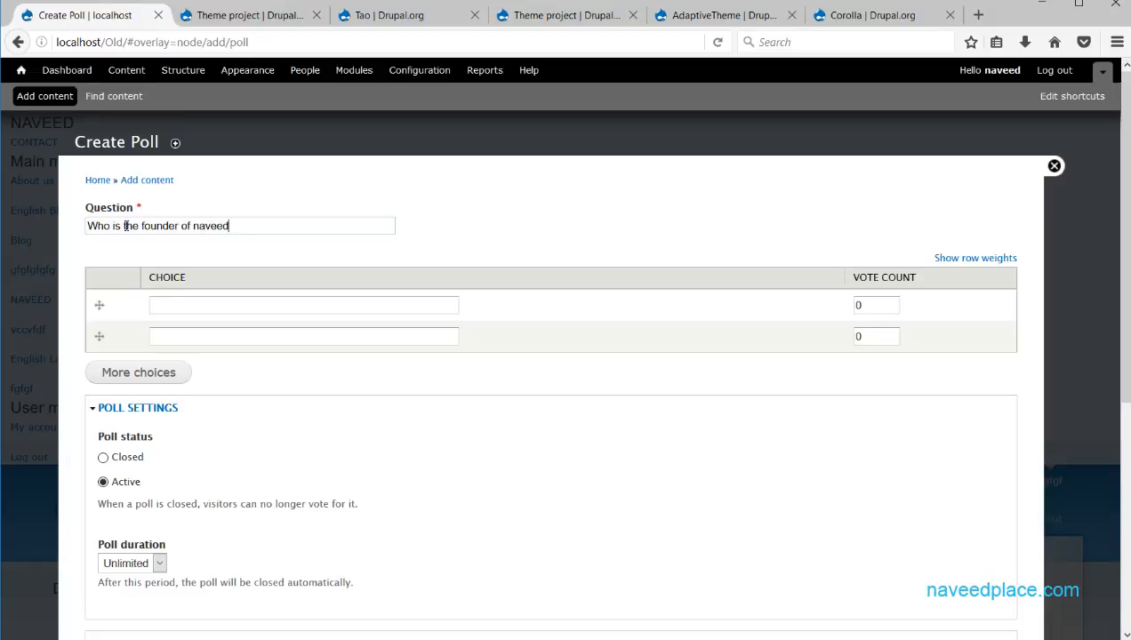
text(plac.com)
key(BackSpace)
Step: Fill in the poll's two choices with the names of the two candidate founders
click(193, 304)
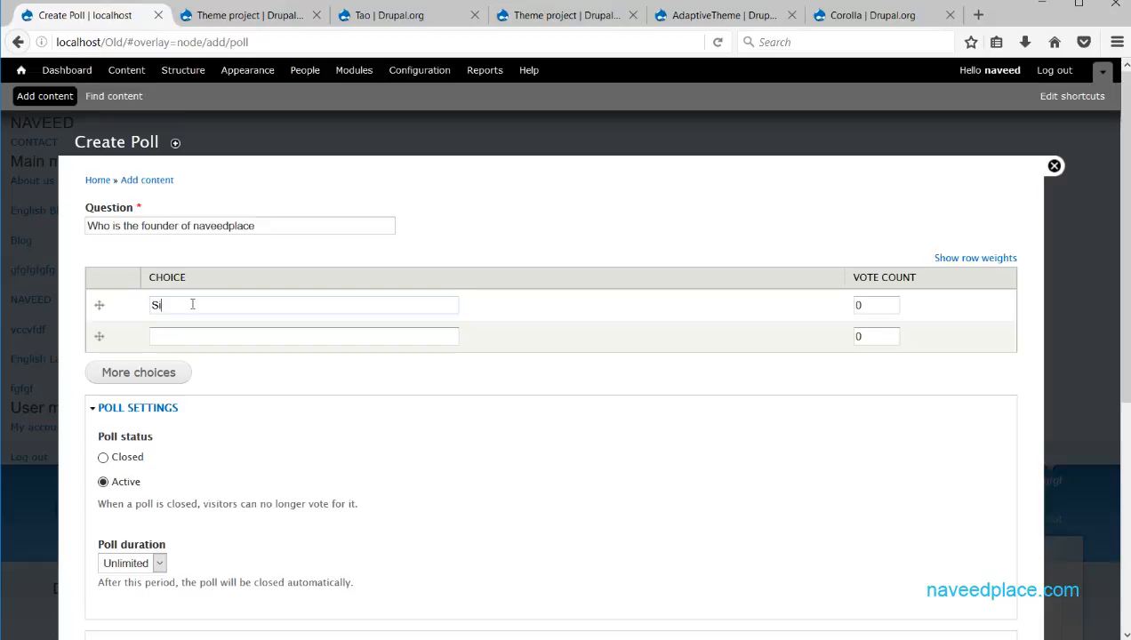
text(Sir Naveed)
click(196, 339)
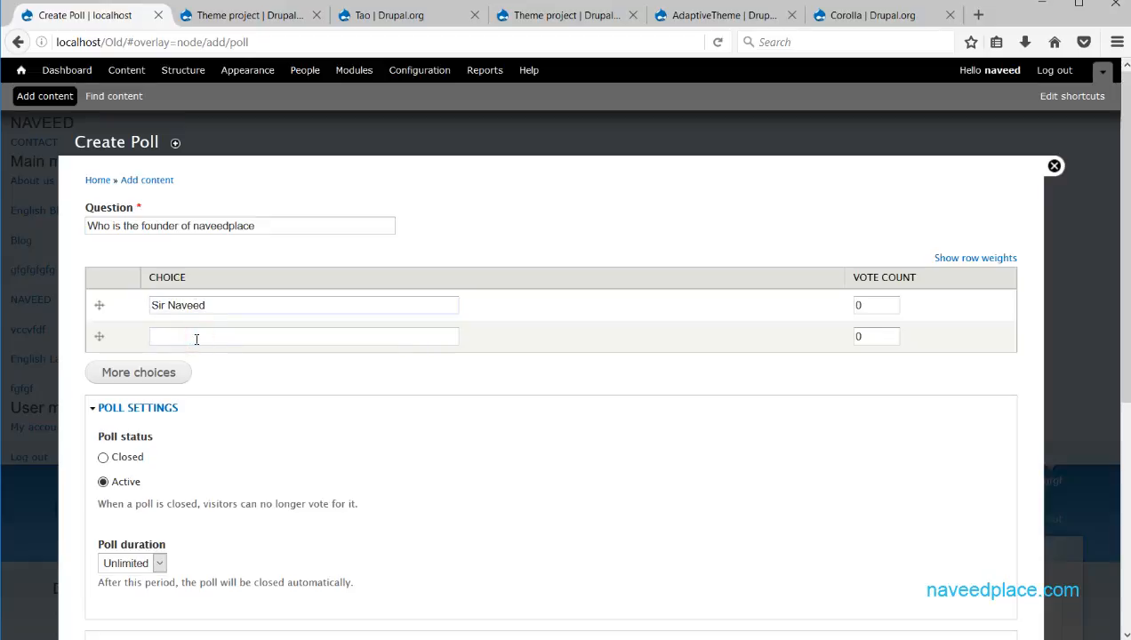
text(SD)
text(r Kamran)
double_click(886, 307)
Step: Review the available poll duration options in the poll settings without changing the selection
drag(1123, 167, 1114, 272)
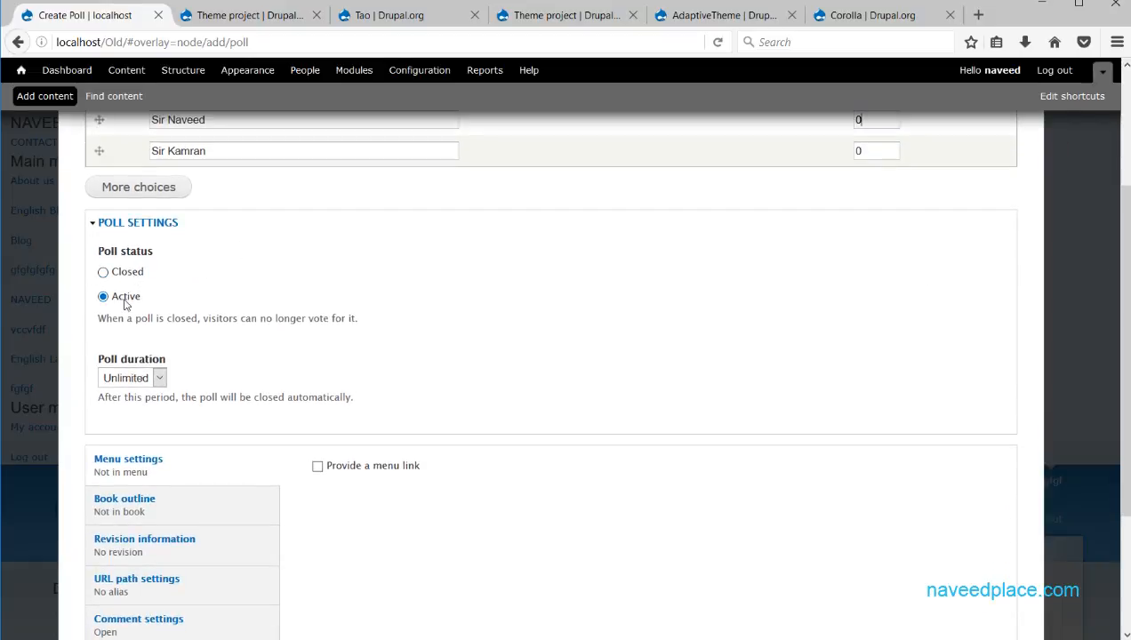
click(148, 378)
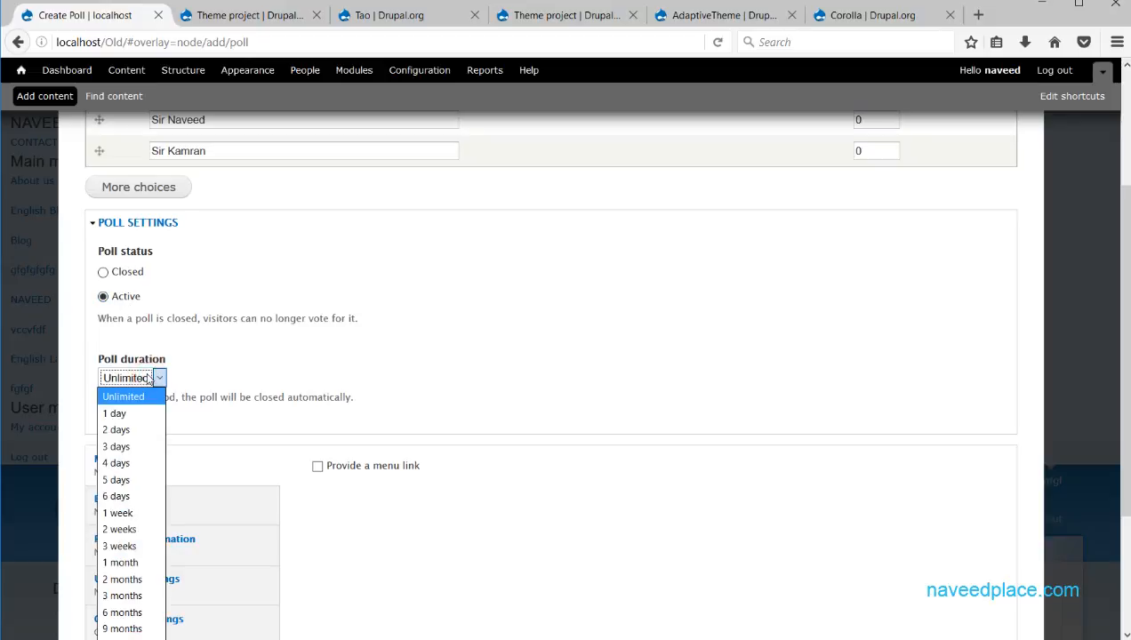
click(188, 372)
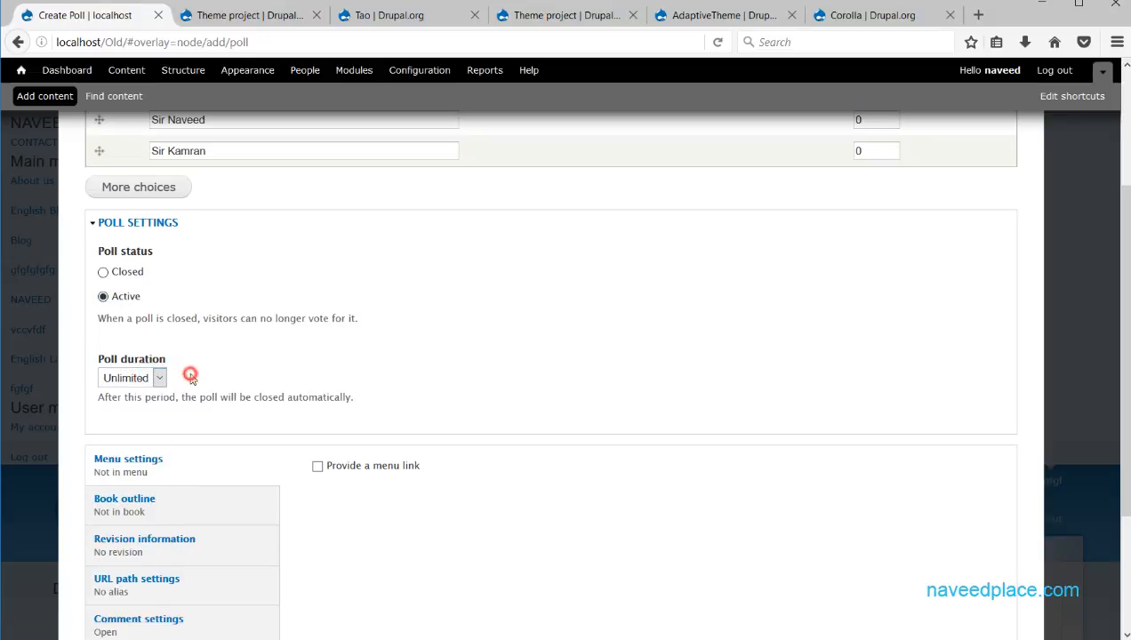
click(135, 374)
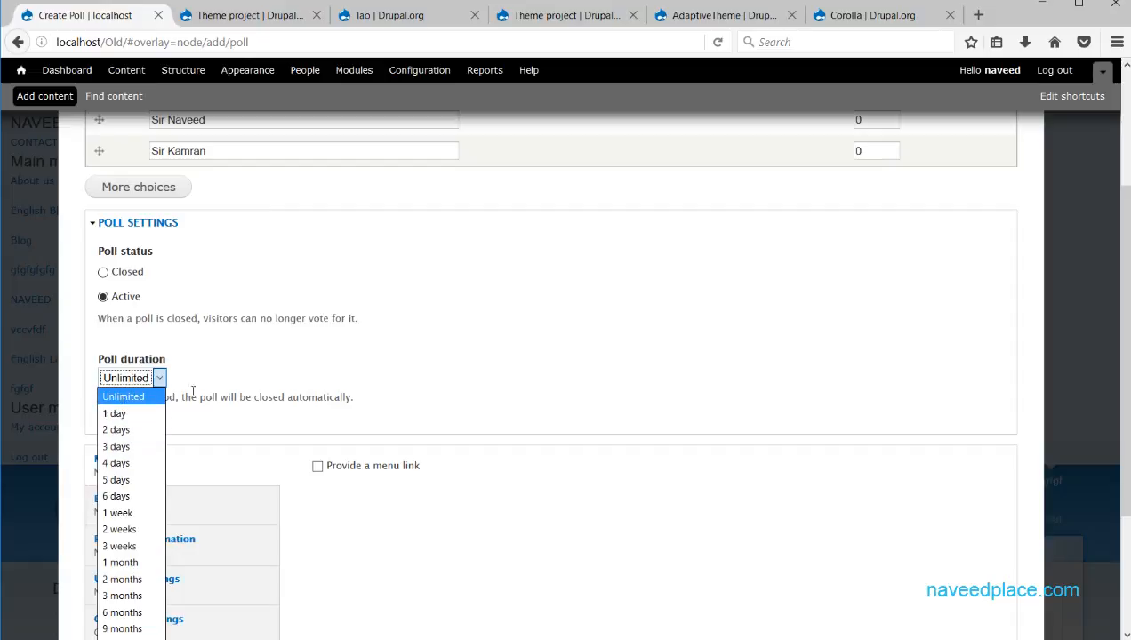
click(233, 359)
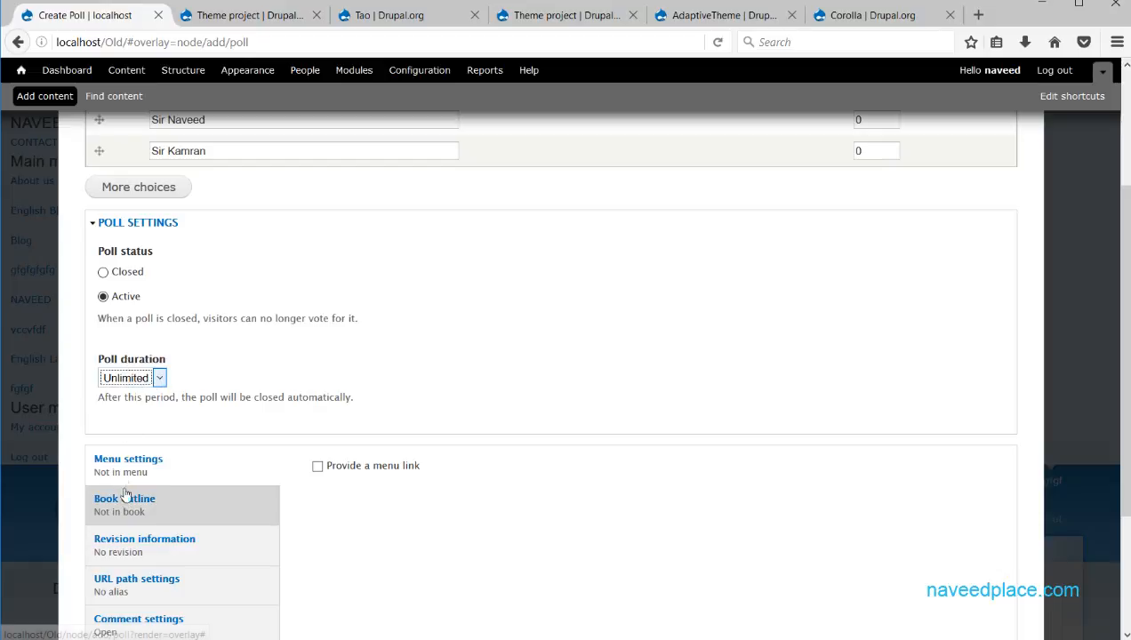
Step: Provide a menu link titled "poll menu" for the poll and save it
click(317, 466)
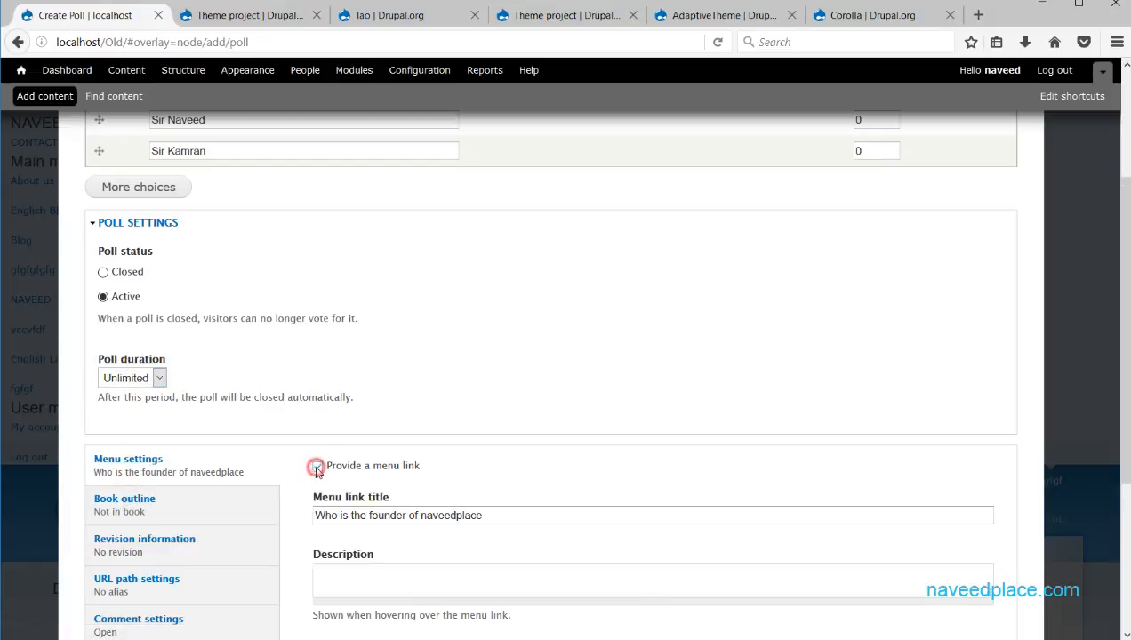
drag(525, 517, 263, 514)
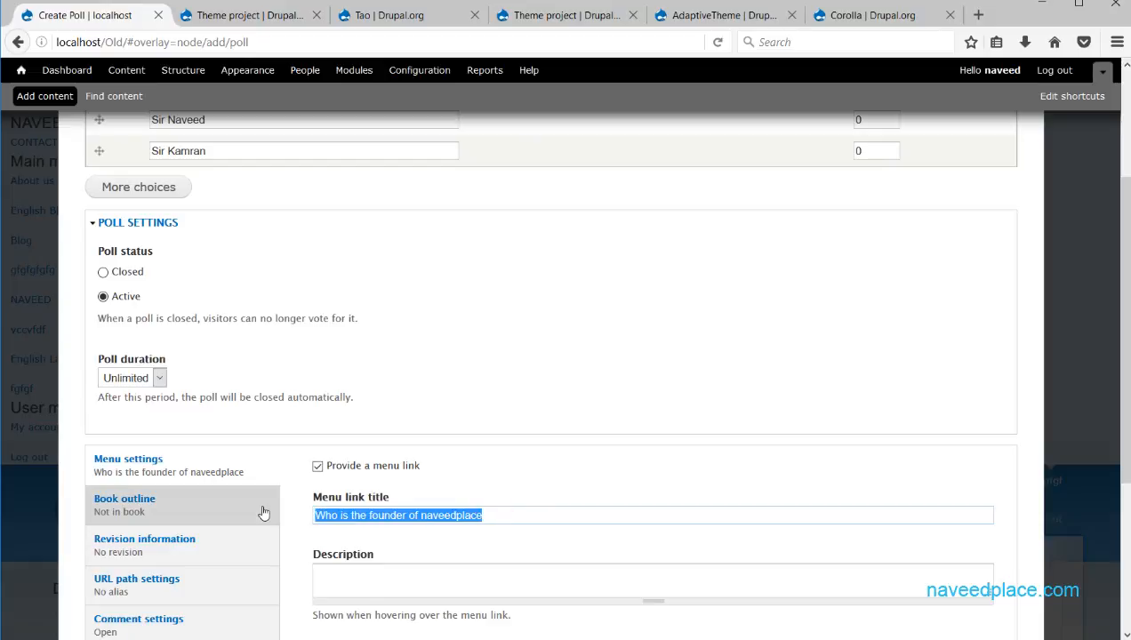
key(BackSpace)
text(p)
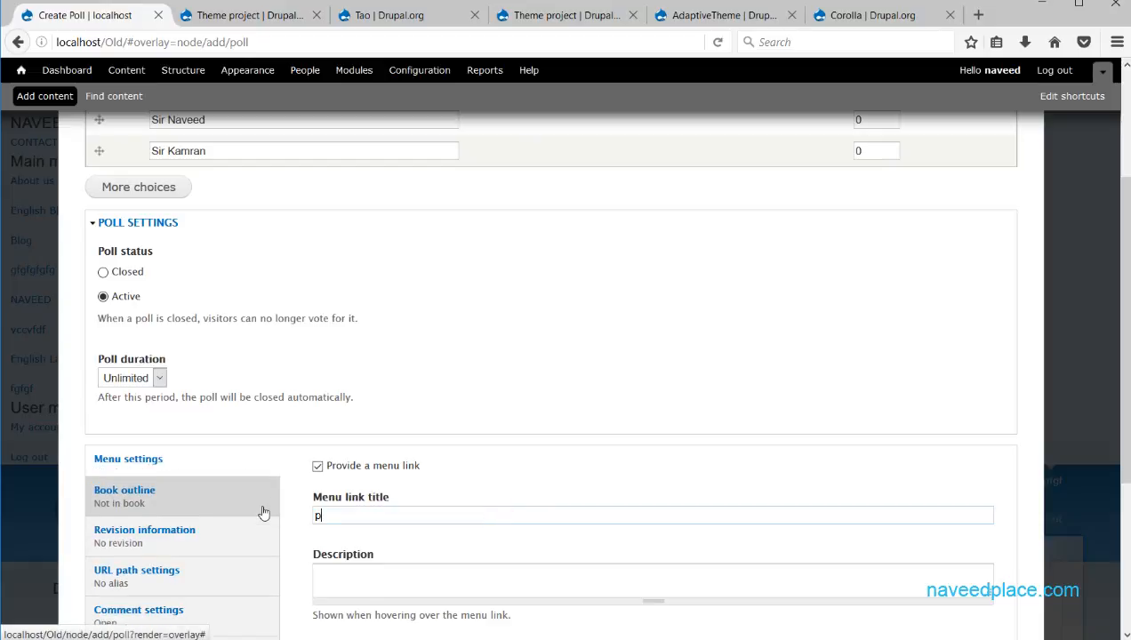
text(oll menu)
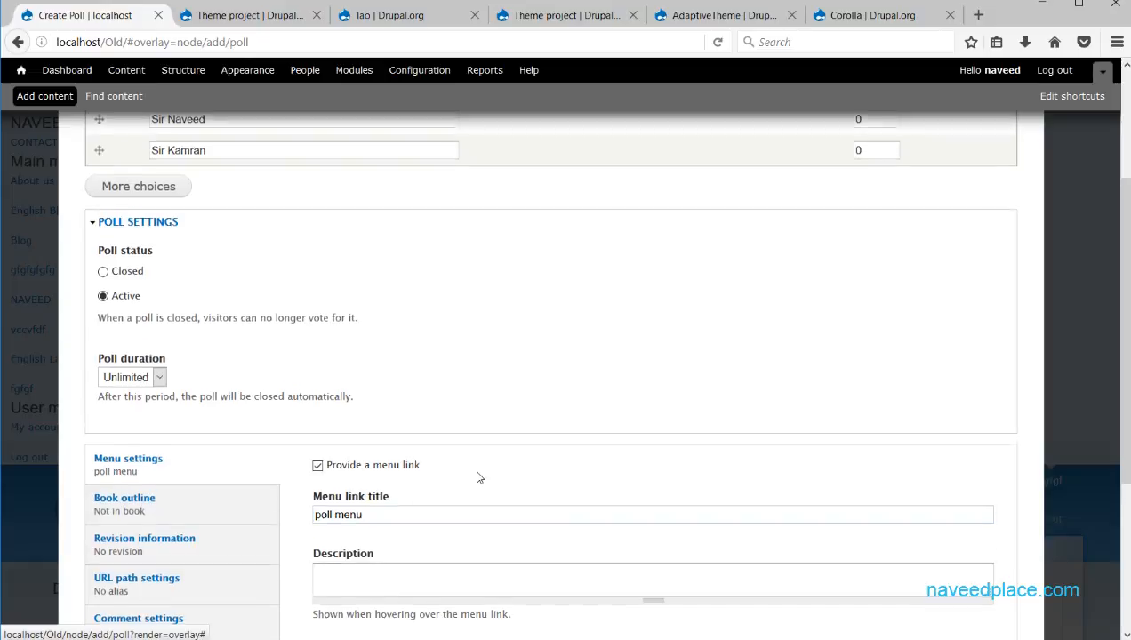
scroll(267, 498, down, 3)
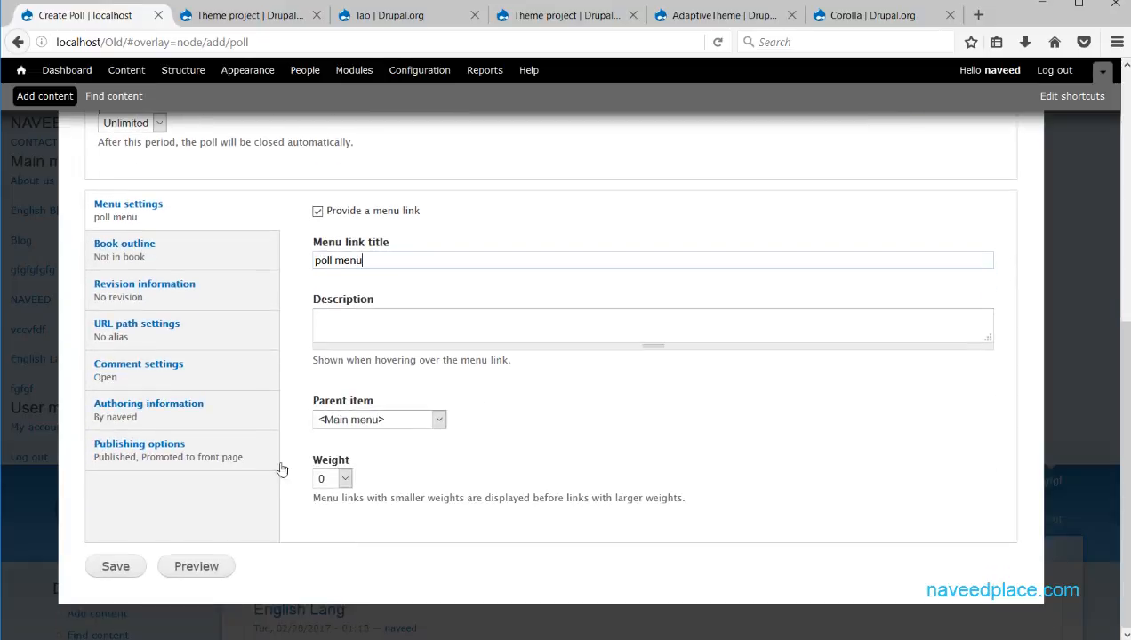
click(114, 565)
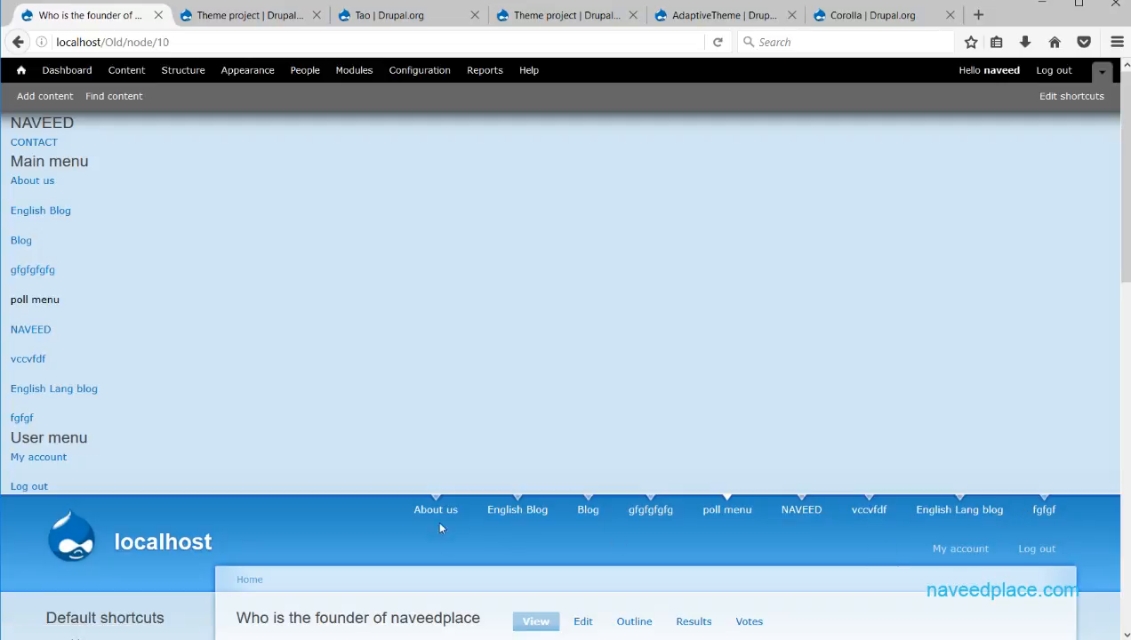
Step: Enable the disabled Bartik 7.50 theme in the site's appearance settings
click(249, 71)
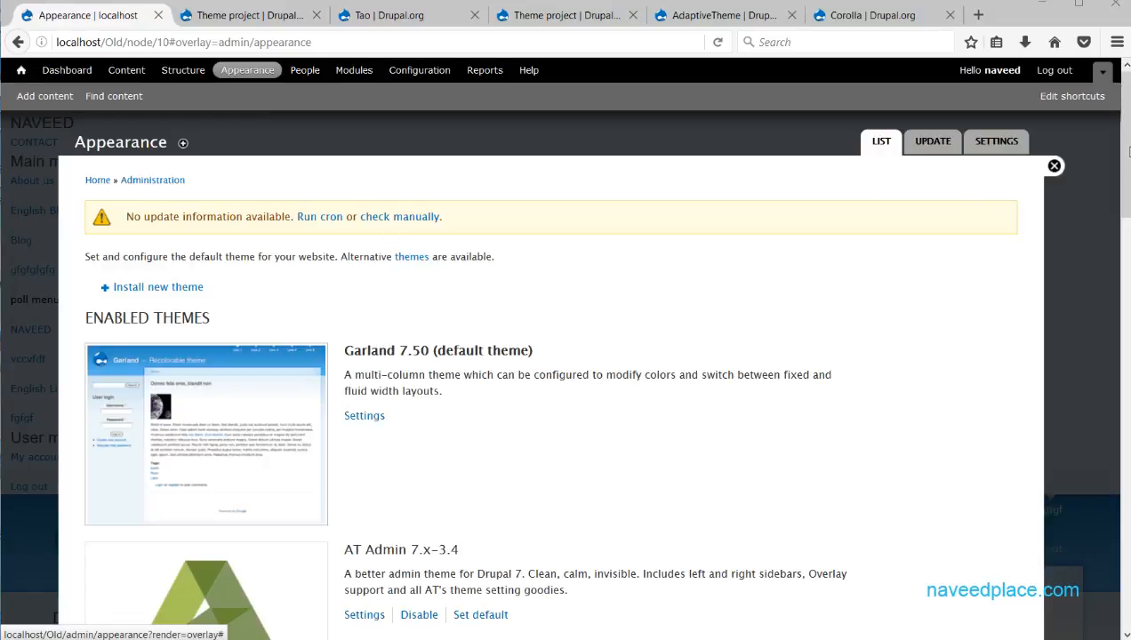
drag(1127, 142, 1098, 478)
scroll(964, 469, down, 3)
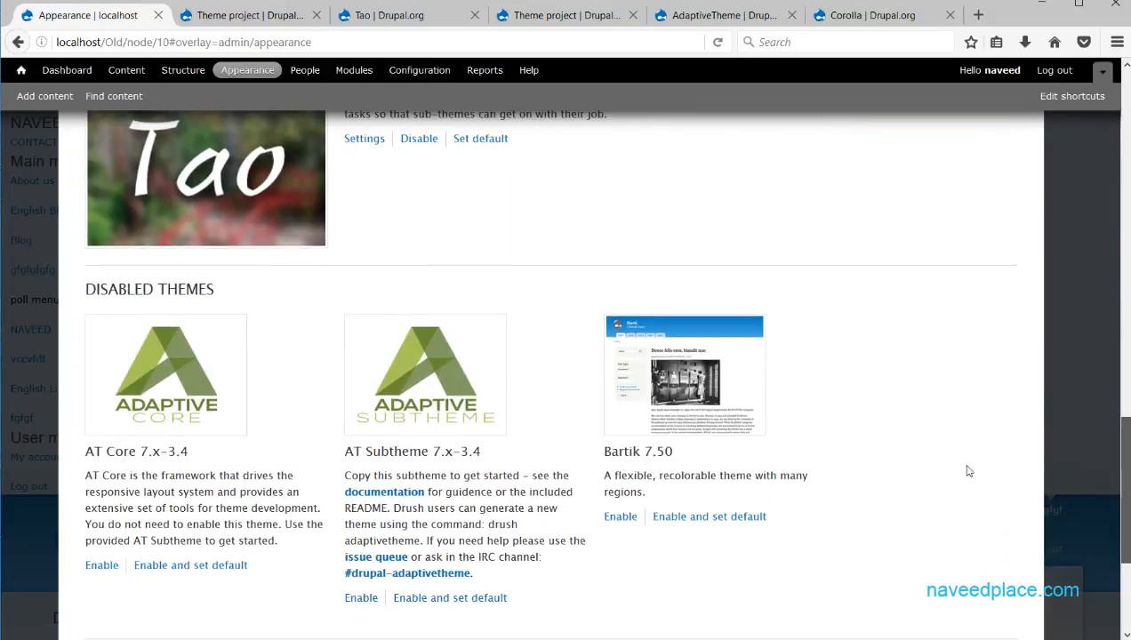
click(620, 518)
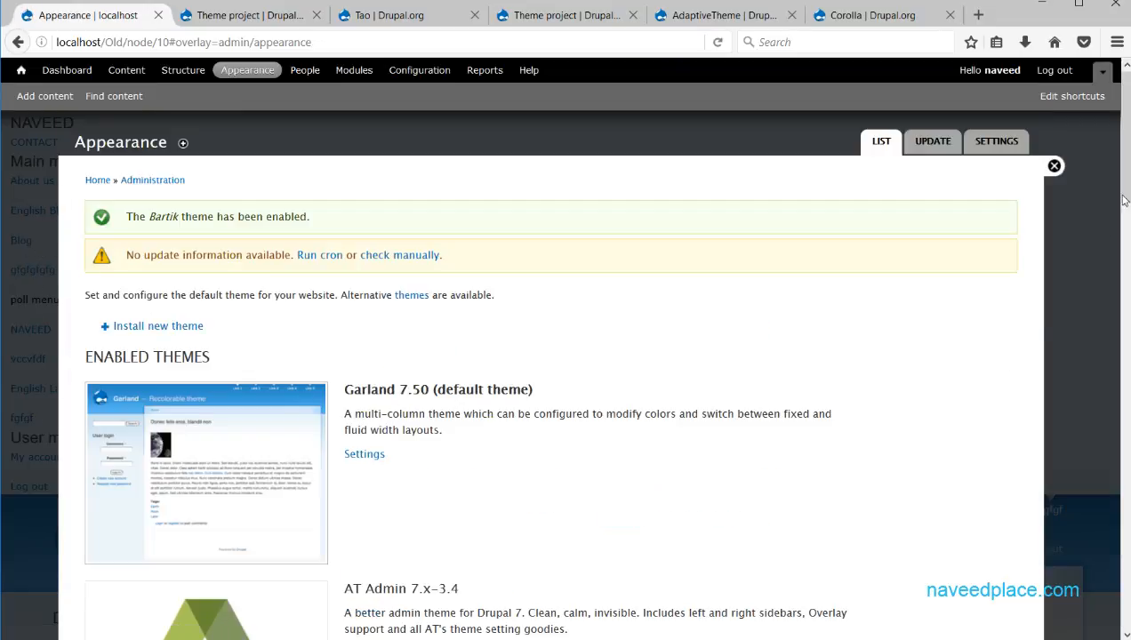
Step: Set Bartik 7.50 as the default theme and return to the poll page
drag(1125, 163, 1124, 322)
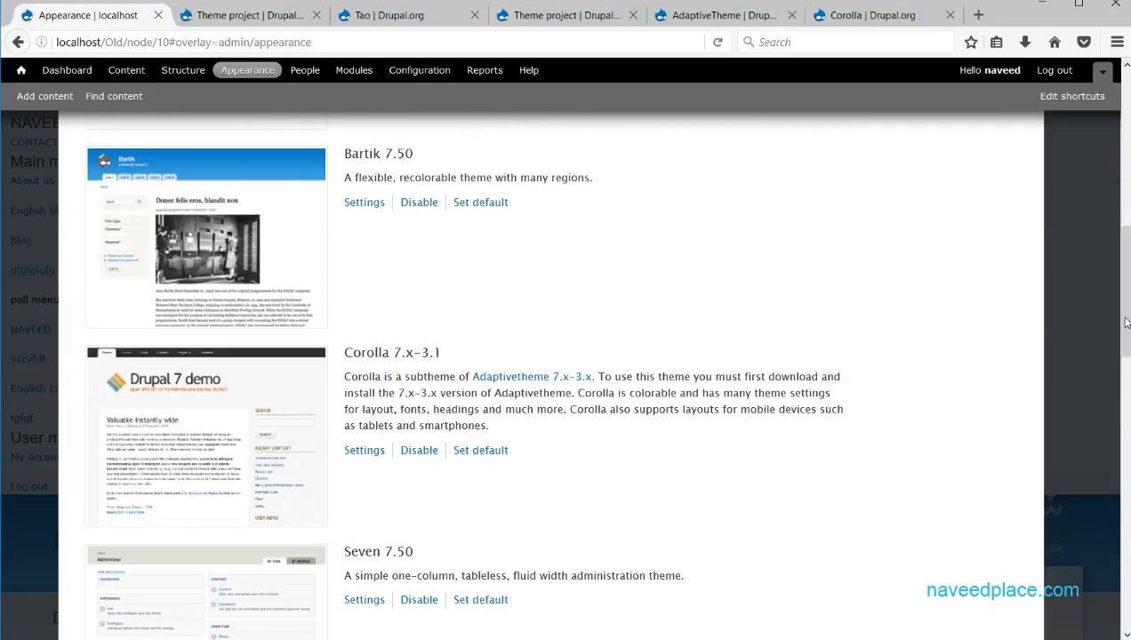
click(467, 203)
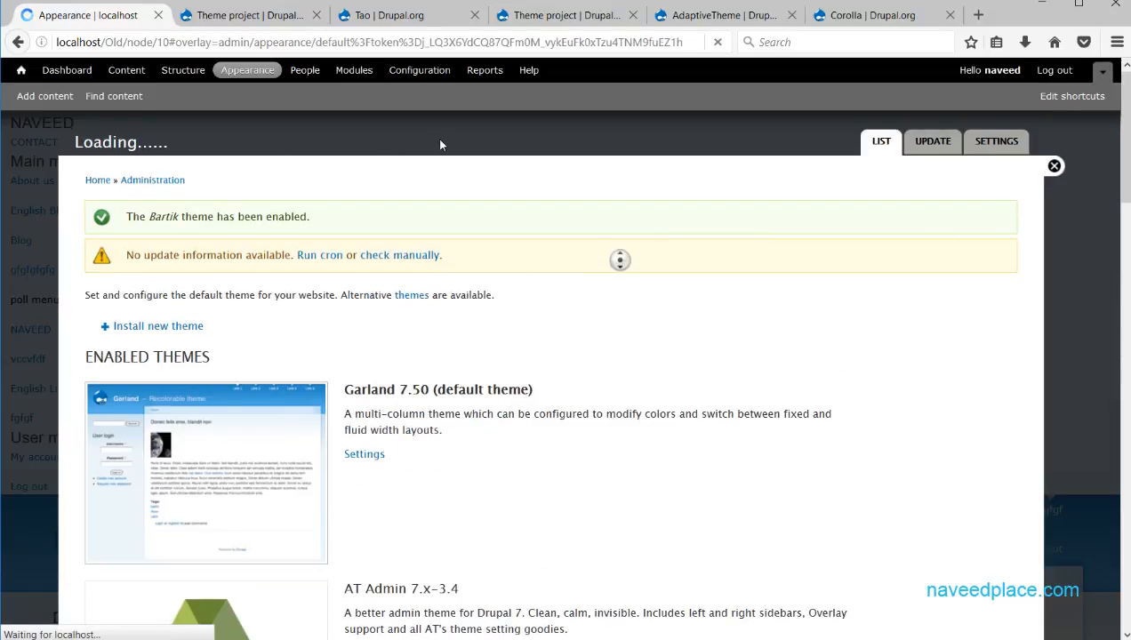
click(1054, 163)
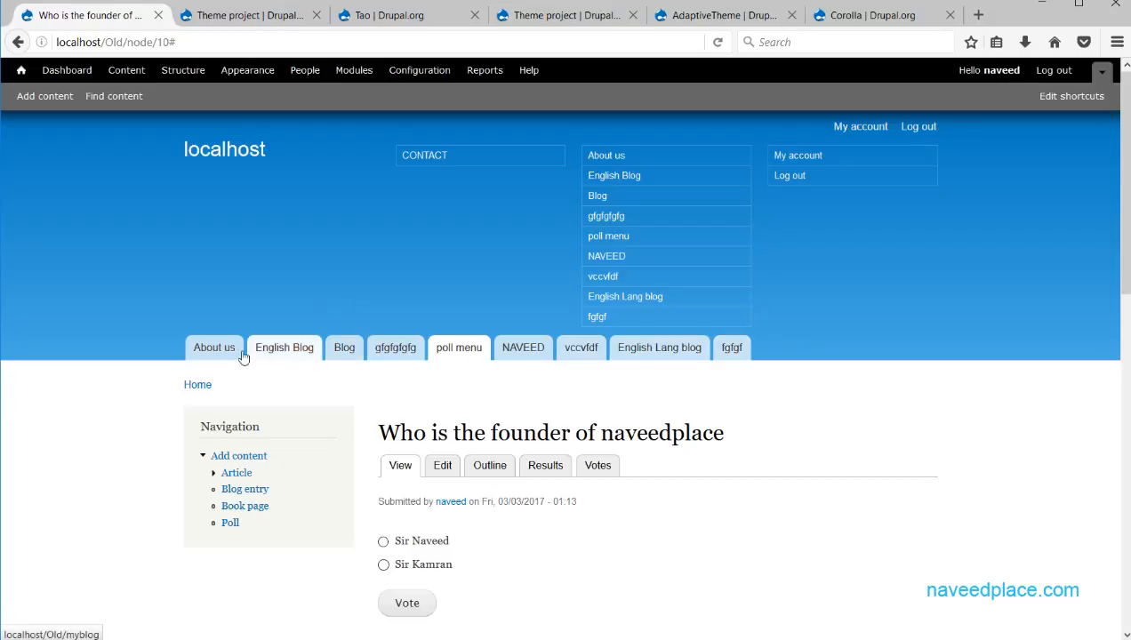
Step: Browse the main menu's pages, including English Lang blog, to check them in the Bartik theme
click(731, 349)
click(552, 350)
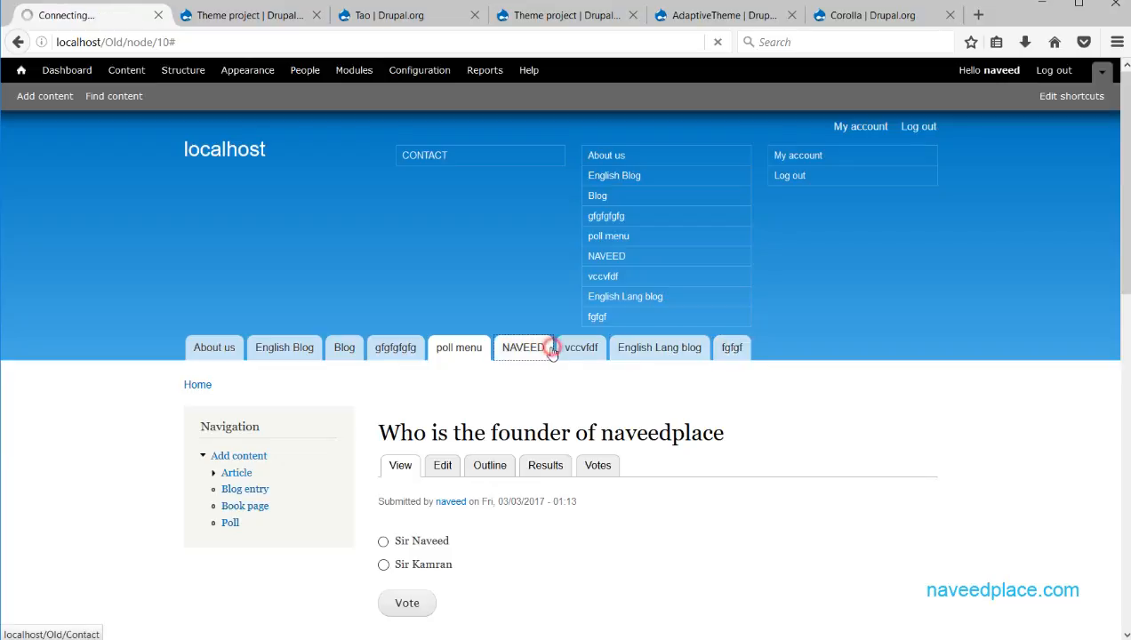
click(391, 349)
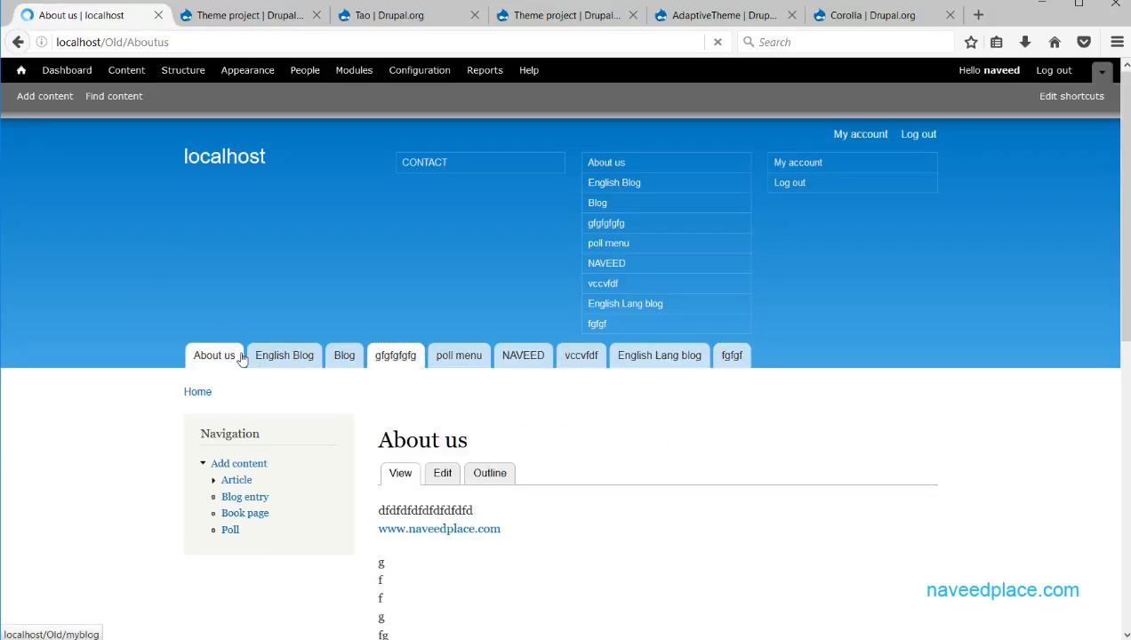
click(748, 358)
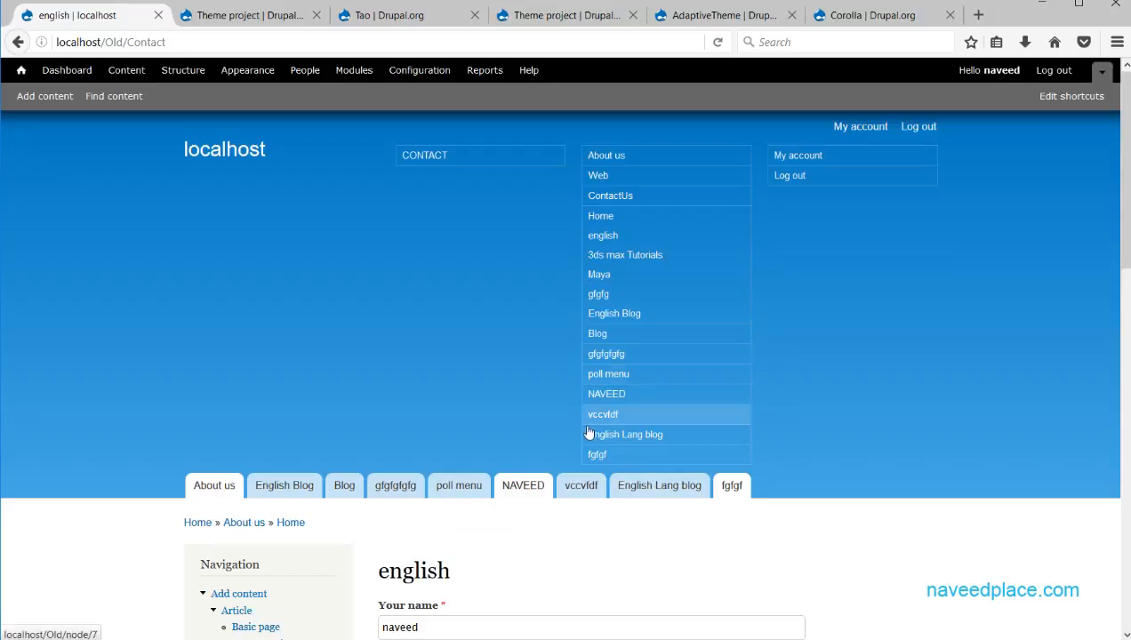
click(652, 488)
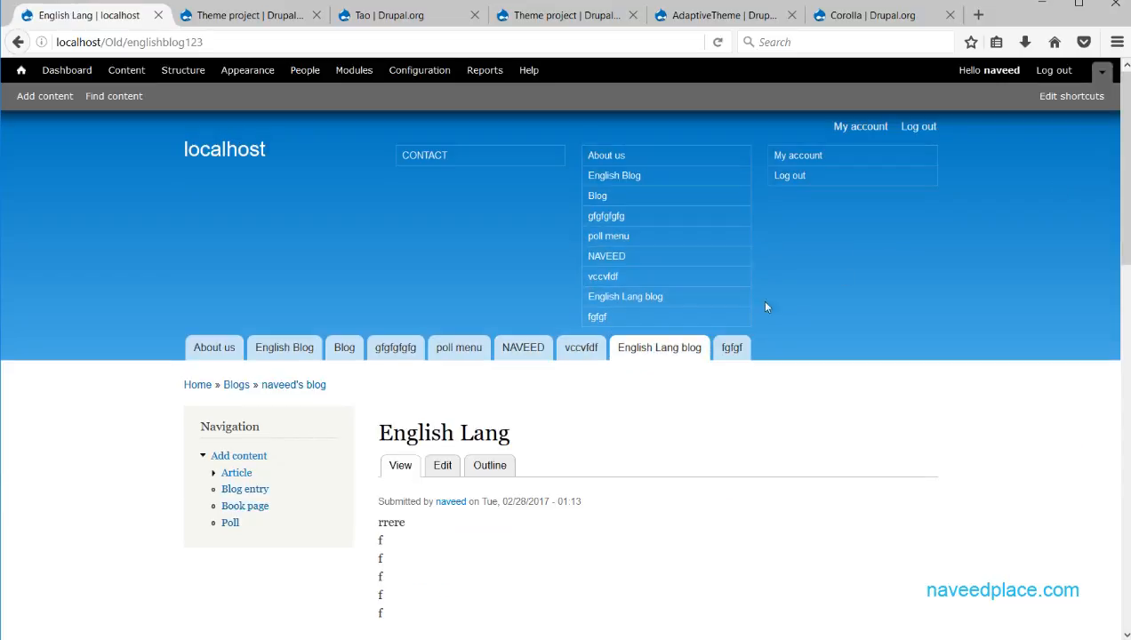
click(575, 347)
click(517, 351)
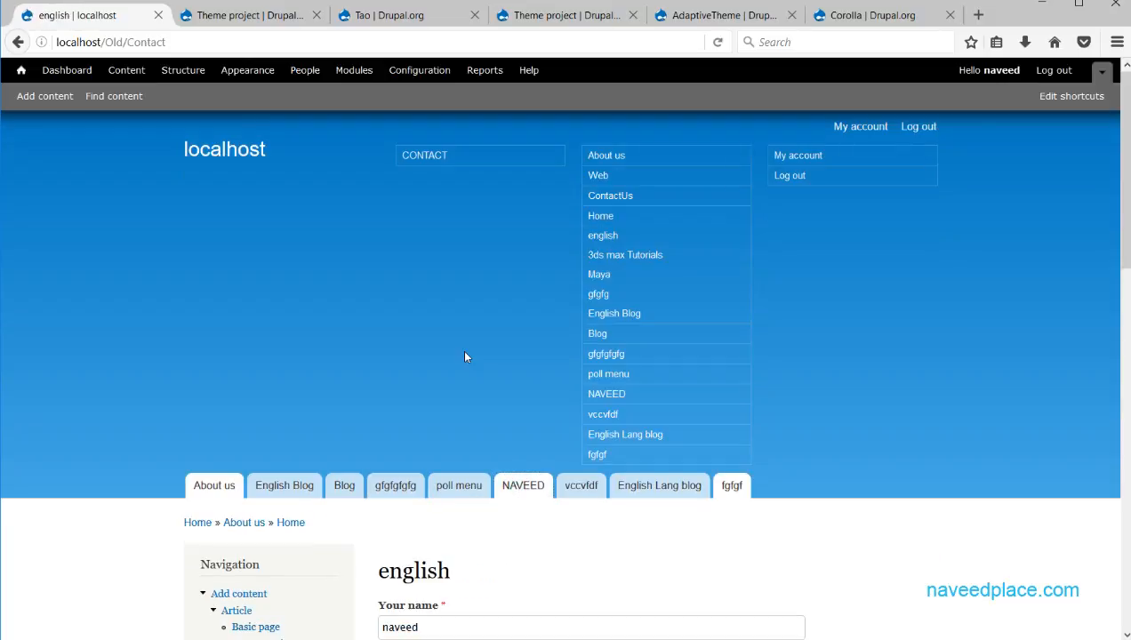
Step: Open the poll page through the poll menu link and select the first answer choice
click(460, 487)
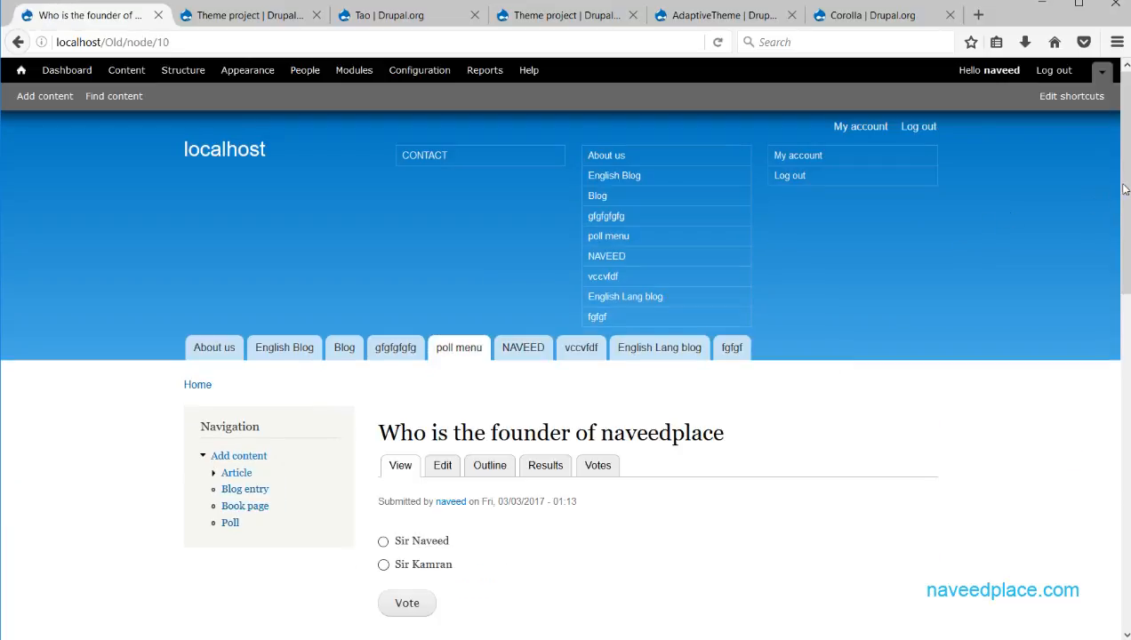
drag(1124, 188, 1088, 279)
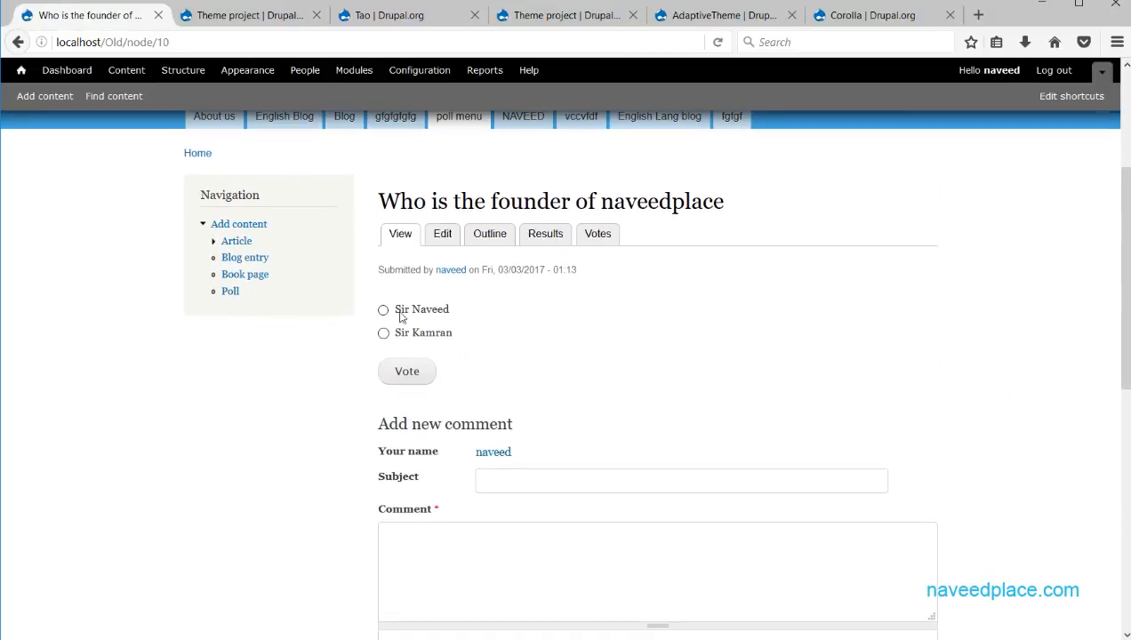
click(384, 311)
click(384, 333)
click(384, 310)
scroll(133, 283, up, 5)
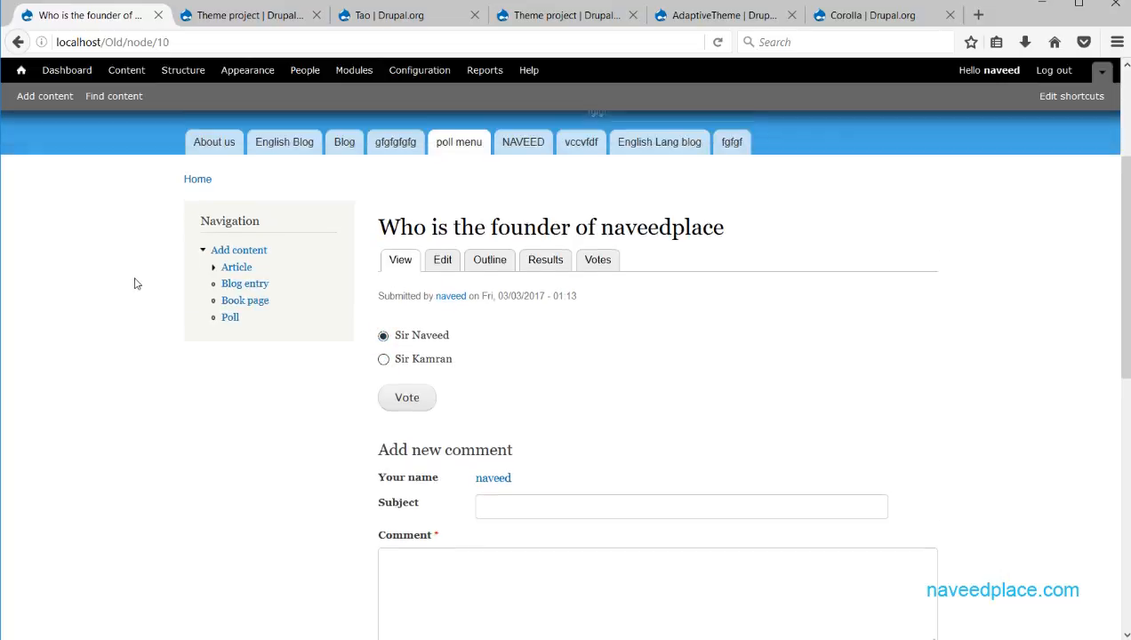
Step: Submit a vote for the first answer choice in the founder of naveedplace poll
scroll(374, 351, down, 10)
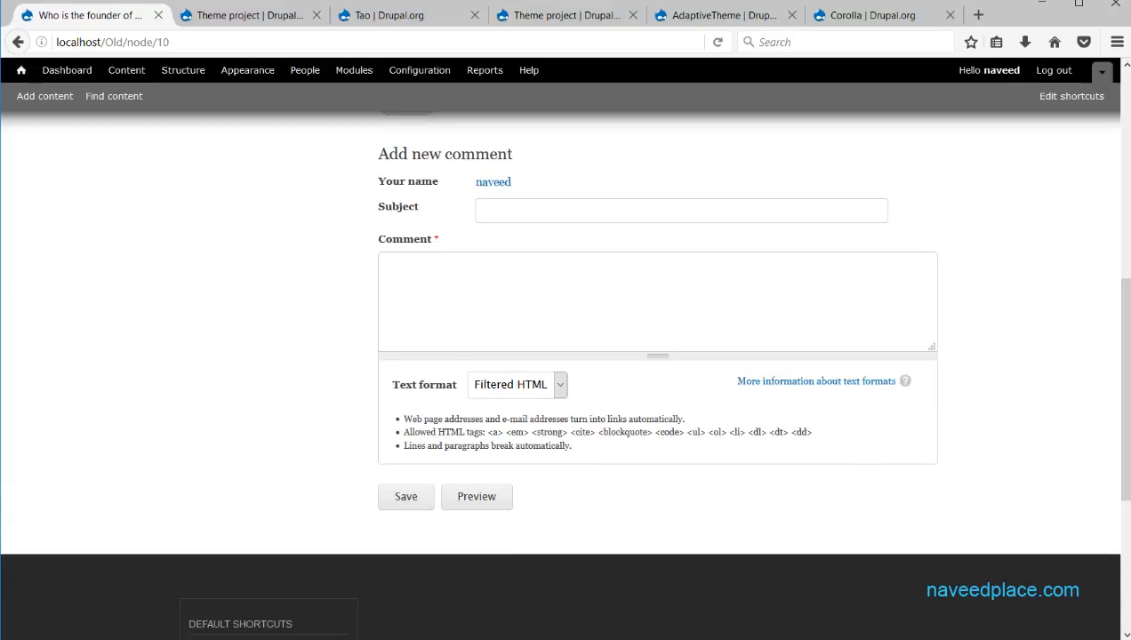
drag(1122, 398, 1123, 244)
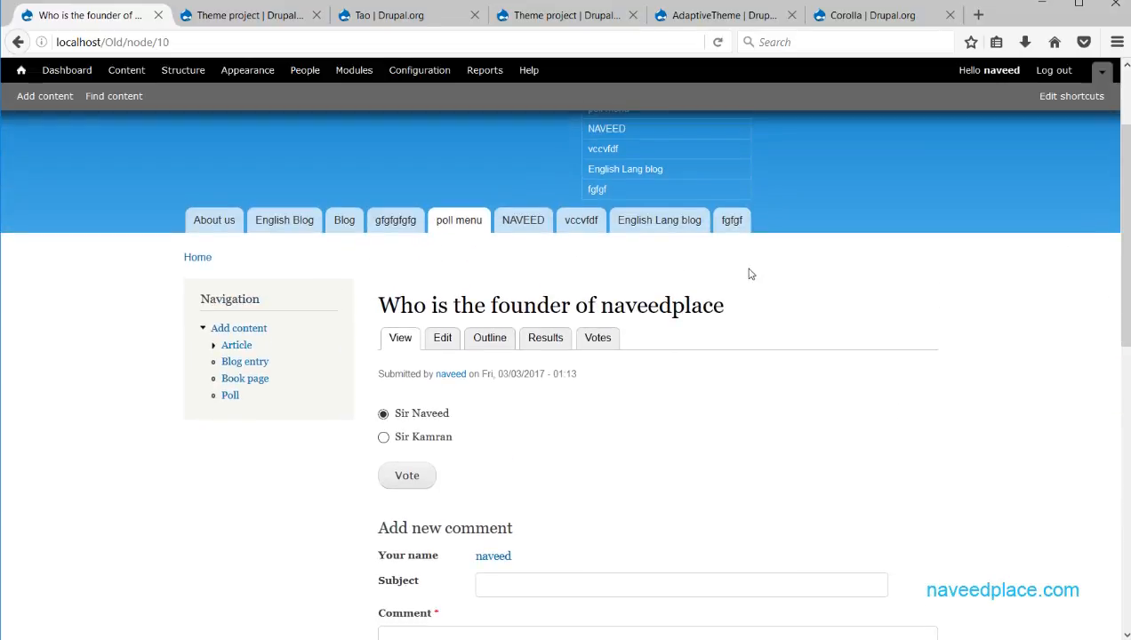
drag(748, 312, 635, 307)
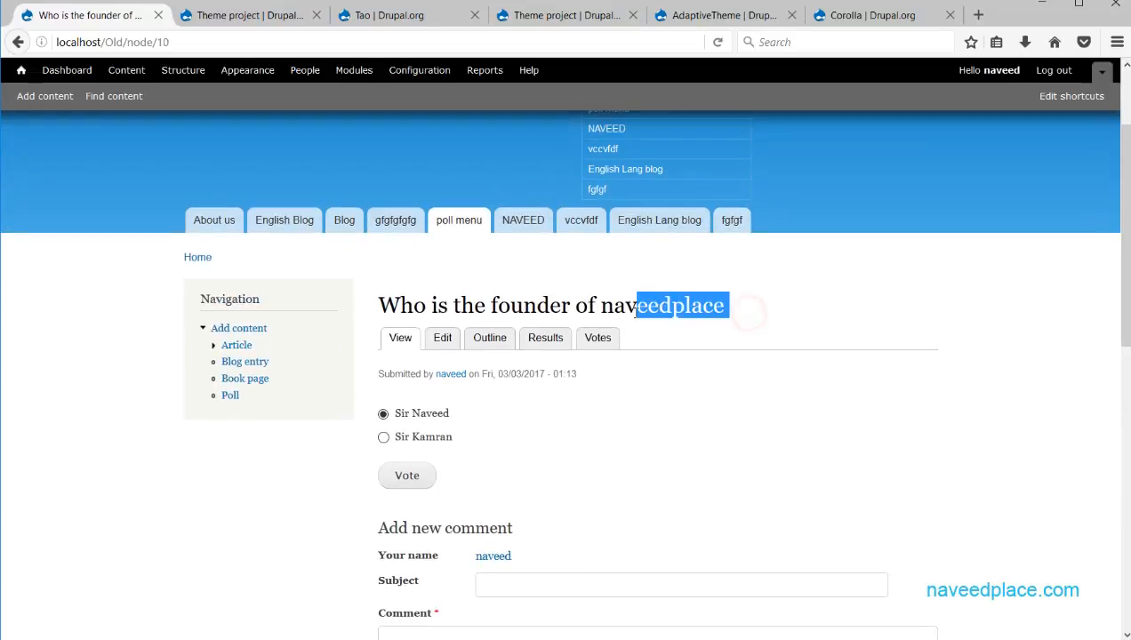
click(385, 439)
click(383, 414)
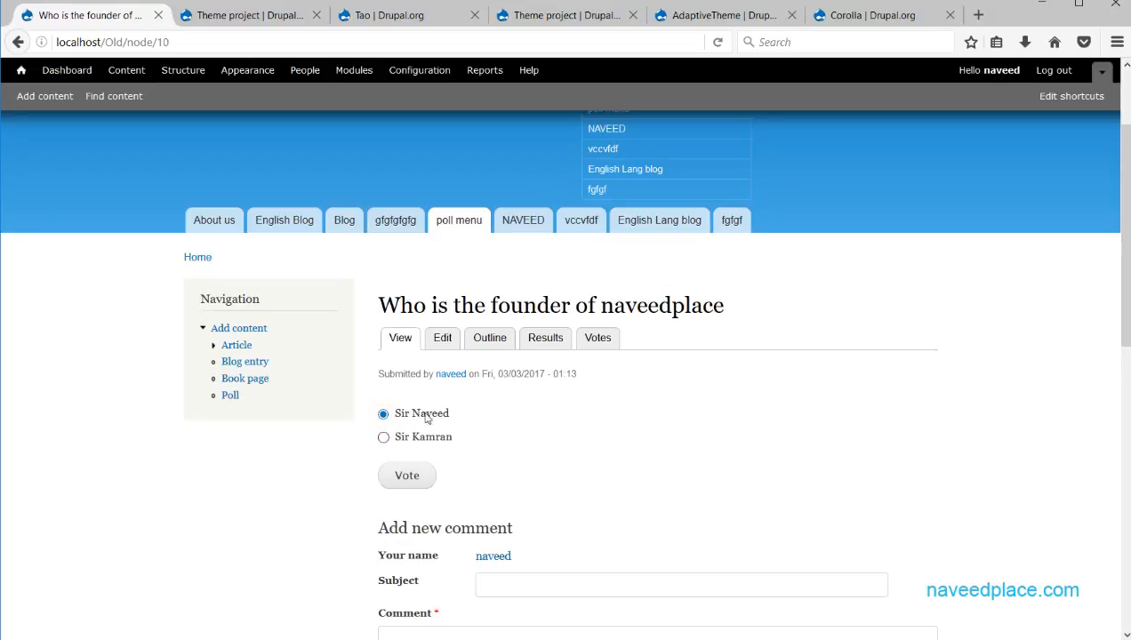
click(405, 477)
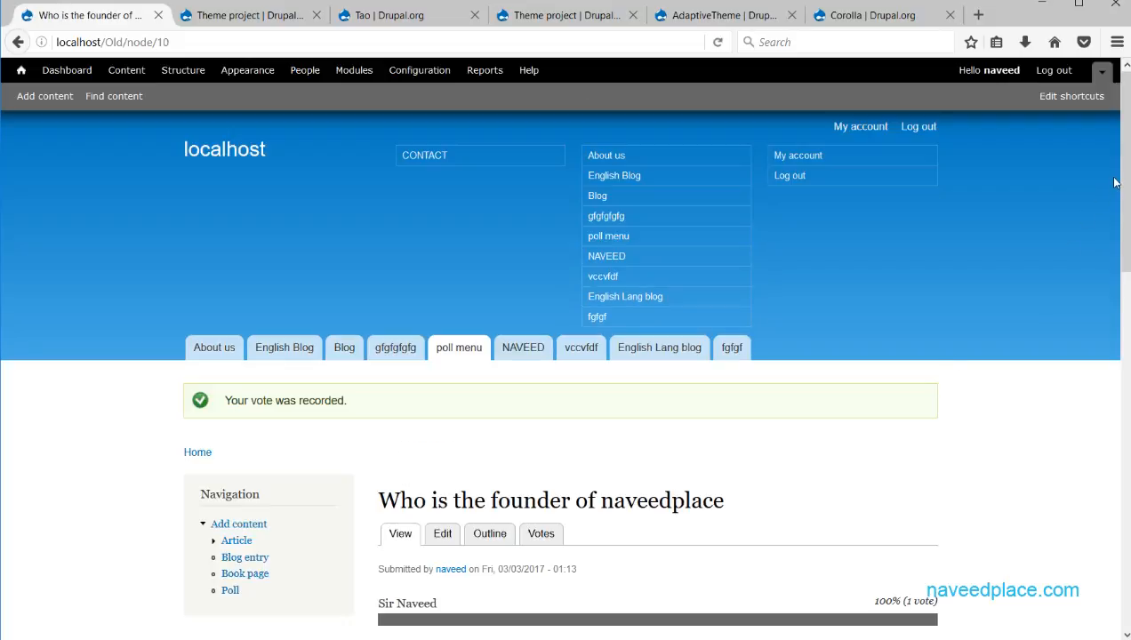
Step: Examine the poll results, comparing the vote percentages and counts of both answer choices
scroll(1120, 183, down, 4)
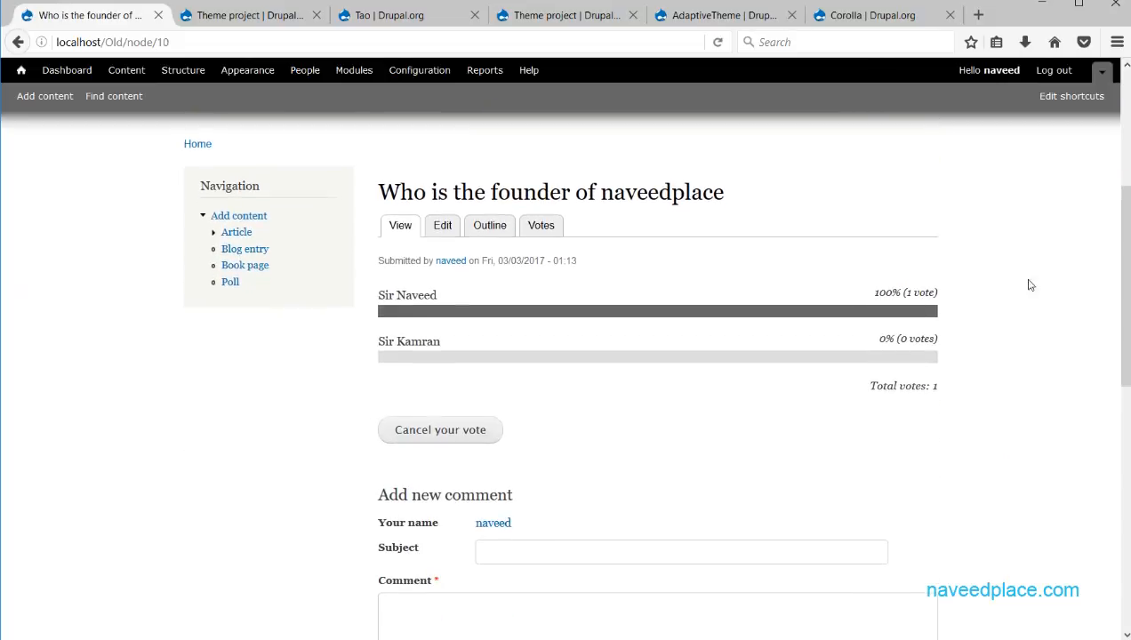
drag(886, 293, 903, 293)
drag(872, 348, 910, 342)
drag(913, 294, 931, 295)
drag(898, 340, 879, 341)
click(944, 341)
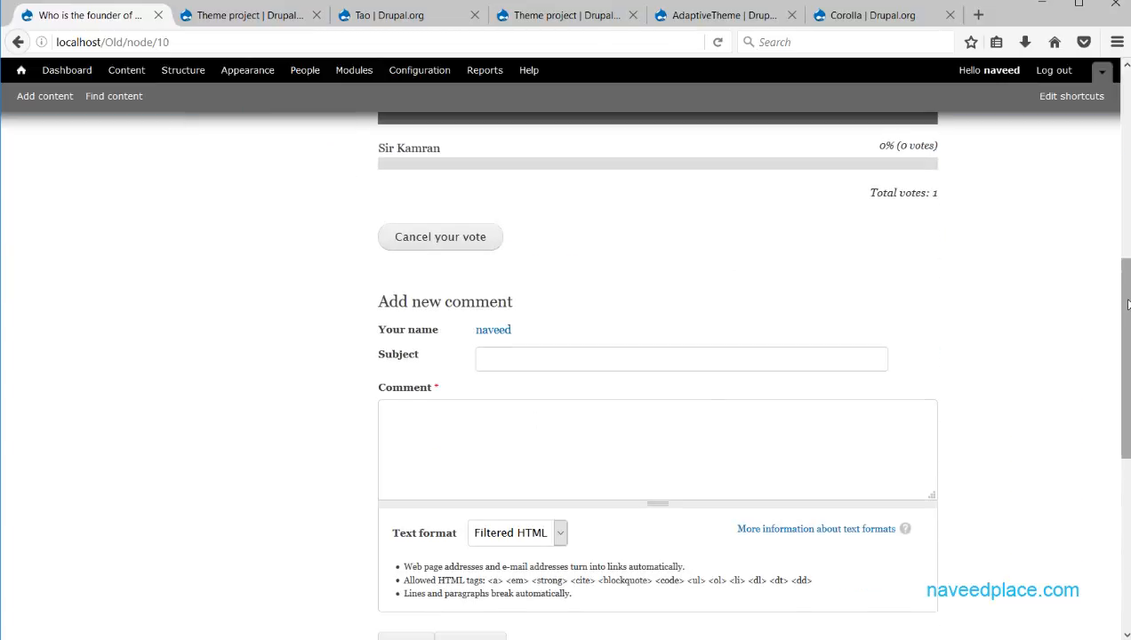
scroll(1119, 302, up, 5)
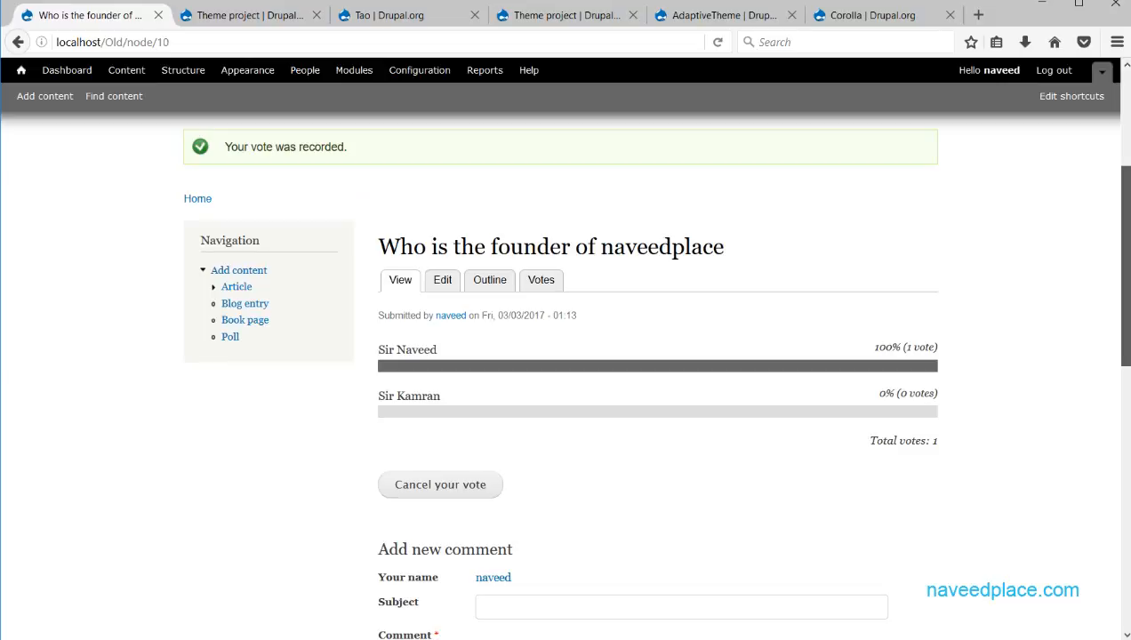
scroll(569, 356, up, 1)
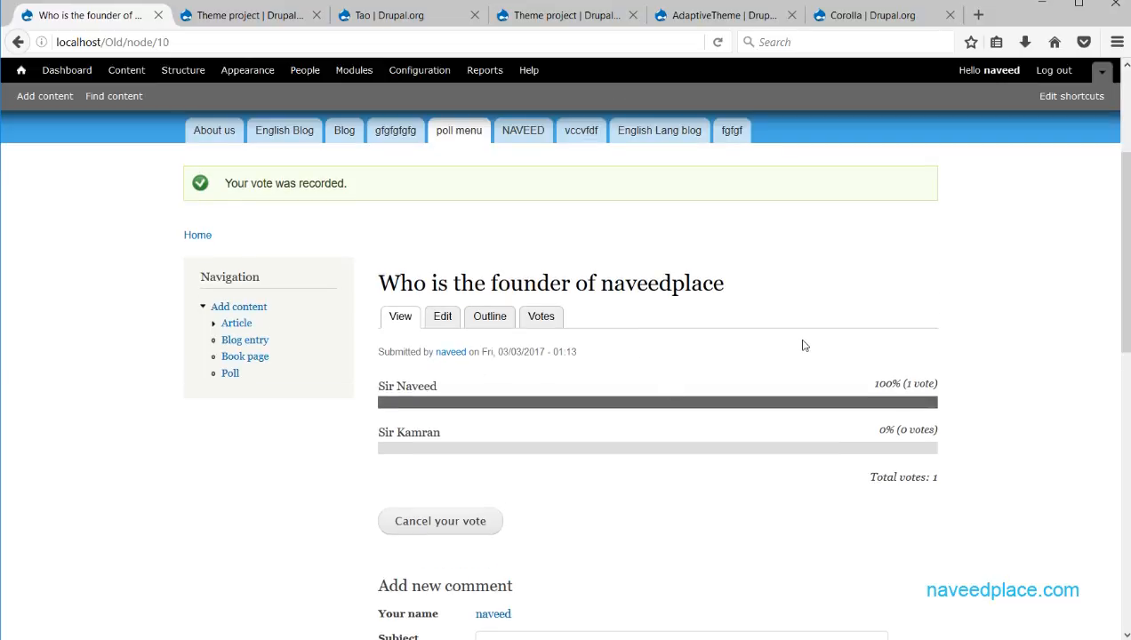
drag(457, 386, 376, 391)
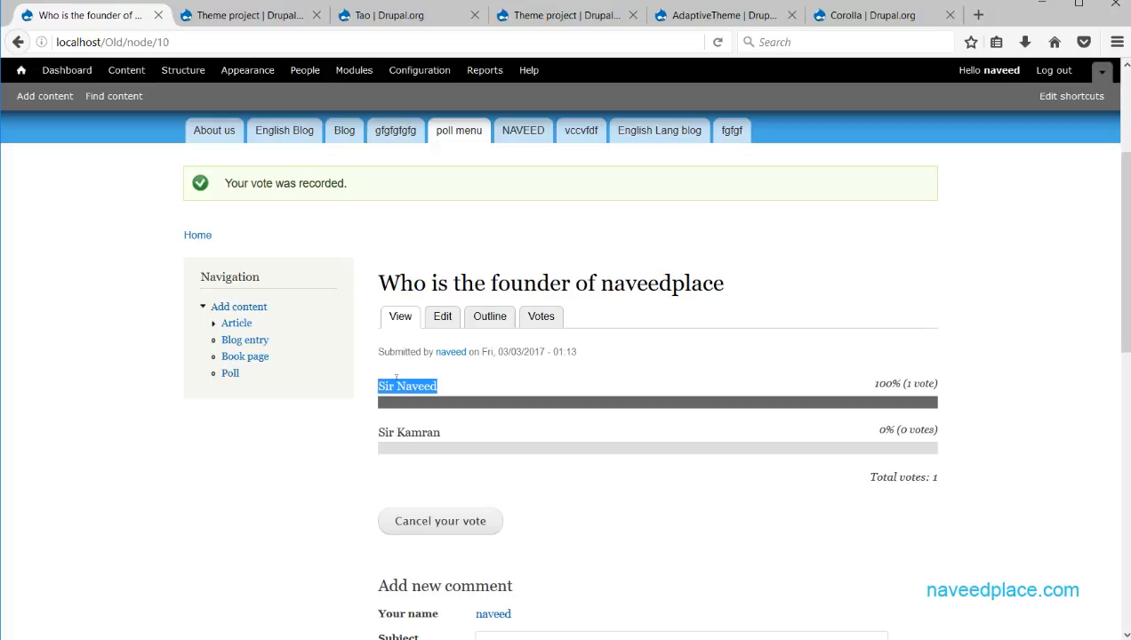
Step: Log out of the site's administrator account and check the user login form on the front page
scroll(396, 378, up, 5)
click(826, 178)
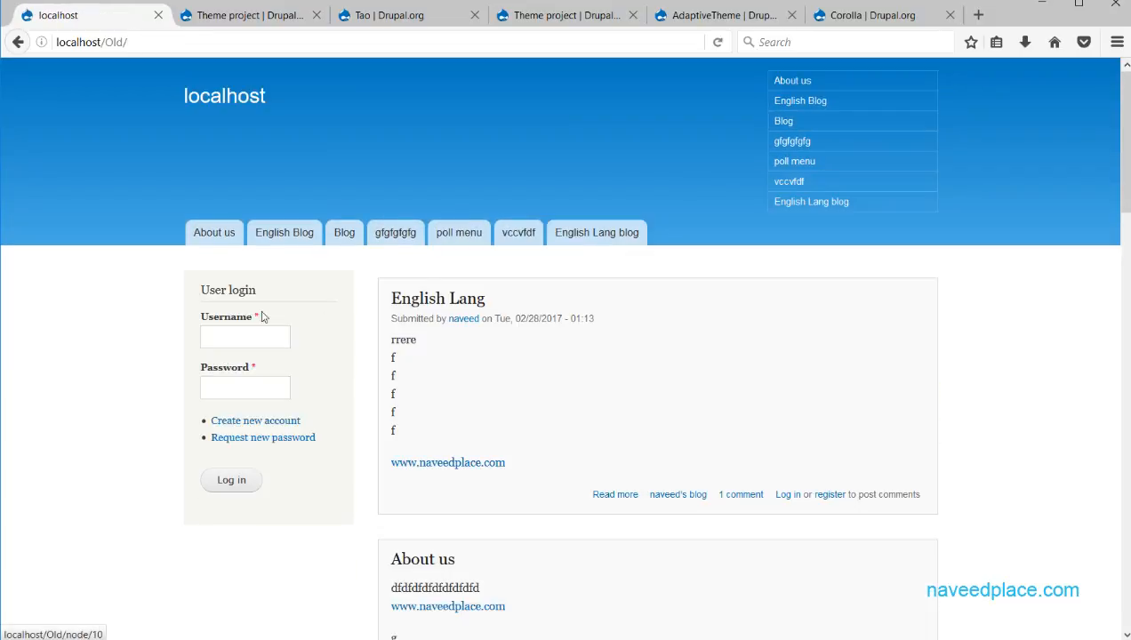
click(212, 332)
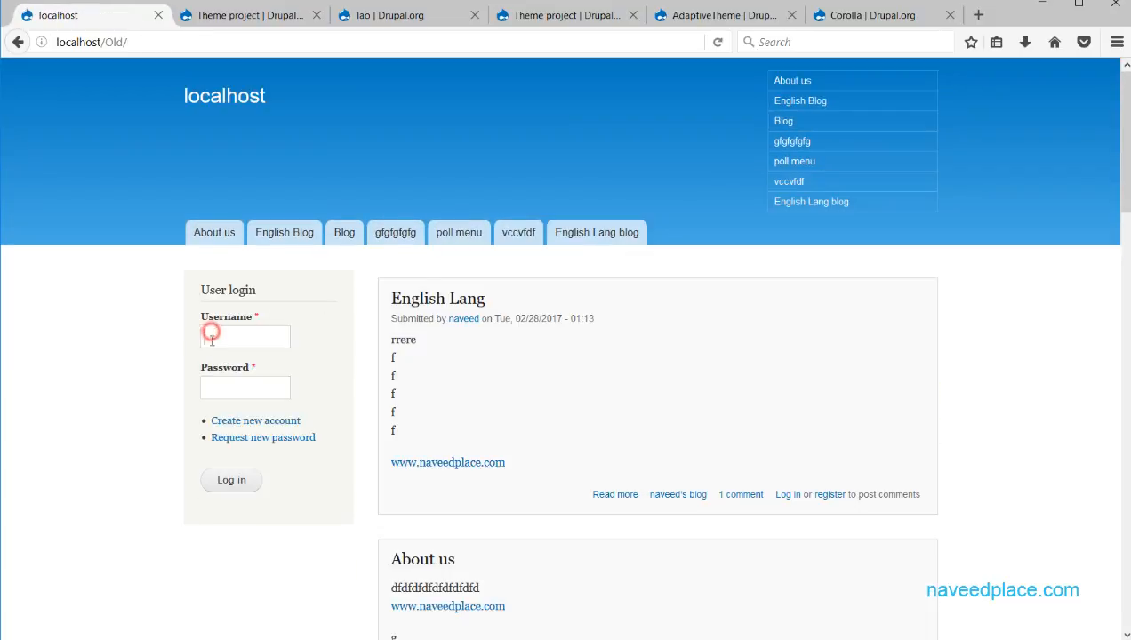
click(203, 388)
click(210, 347)
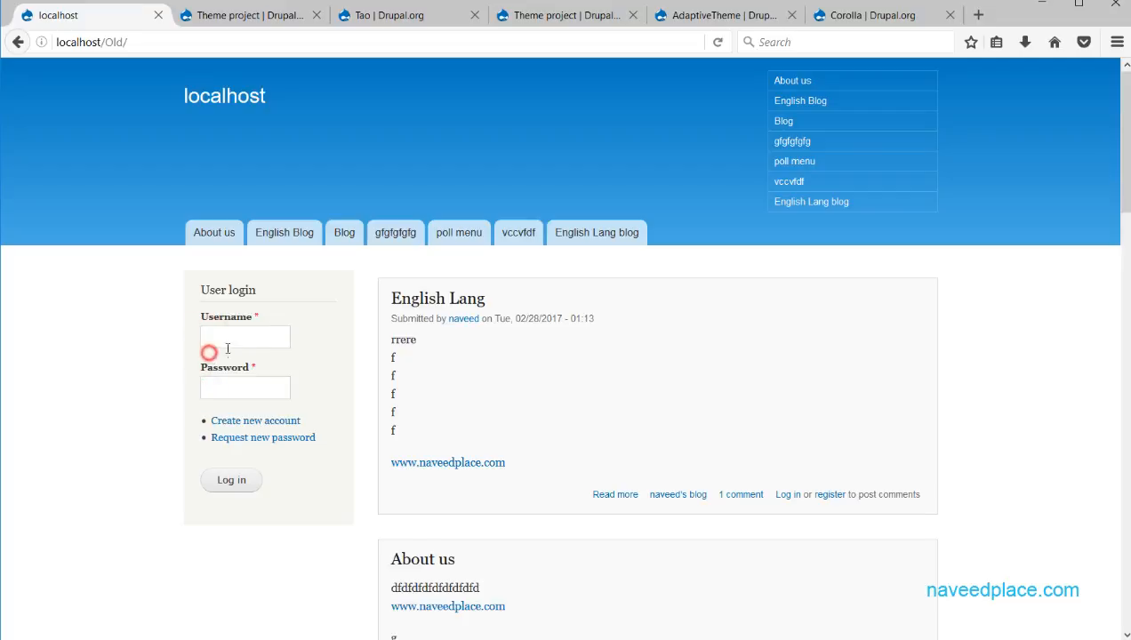
Step: Open the poll through the poll menu link as an anonymous visitor and check its results and comment links
click(451, 243)
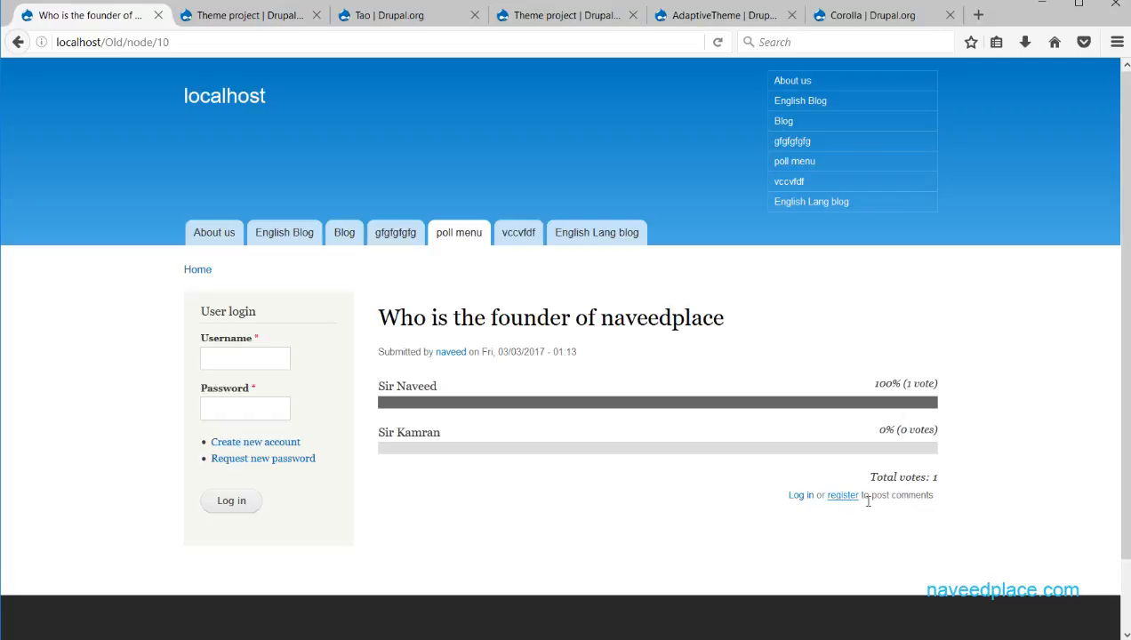
double_click(918, 498)
click(781, 392)
click(236, 364)
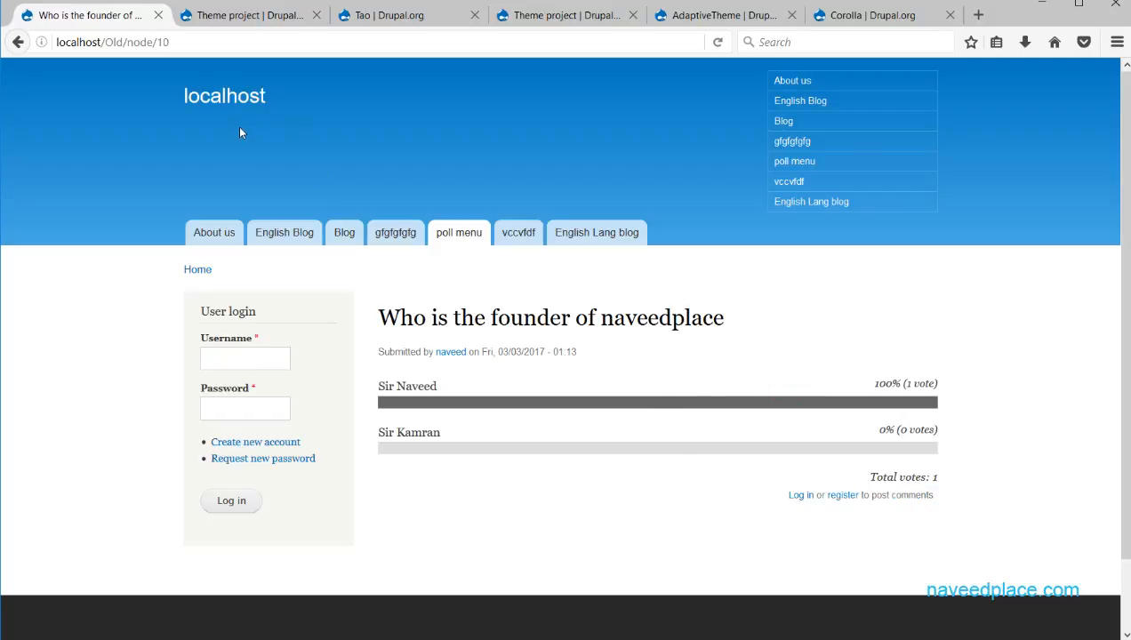